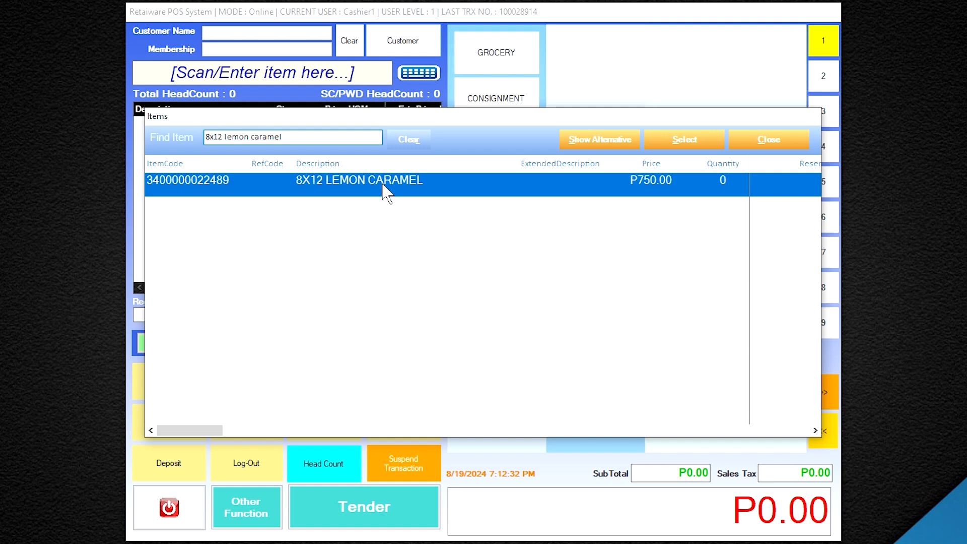
# Add one 8X12 LEMON CARAMEL cake at P750.00 to the order
pyautogui.doubleClick(385, 191)
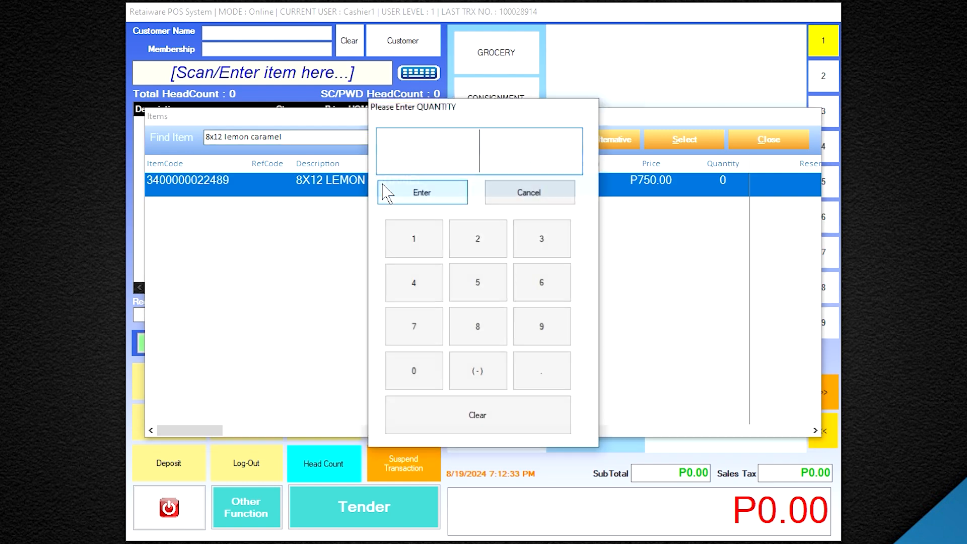
pyautogui.click(412, 241)
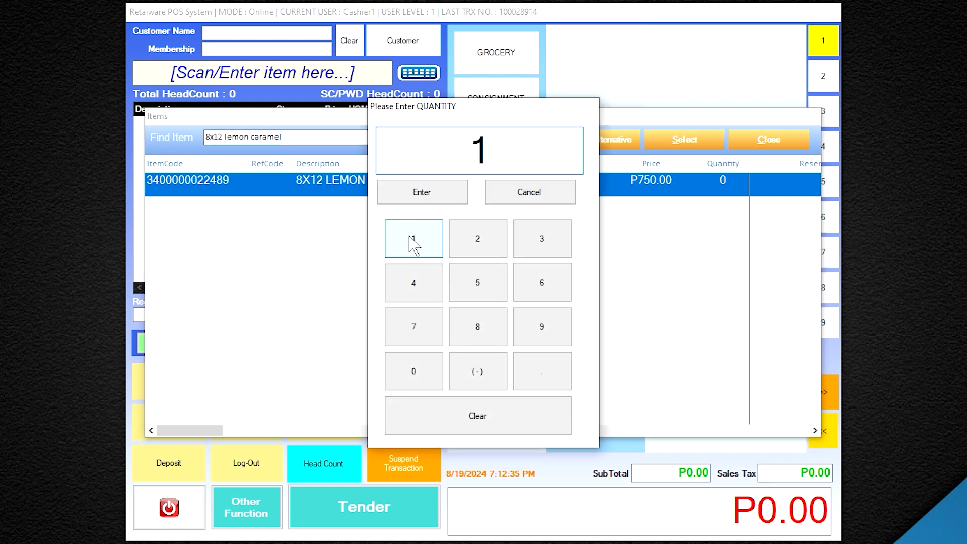
pyautogui.click(418, 196)
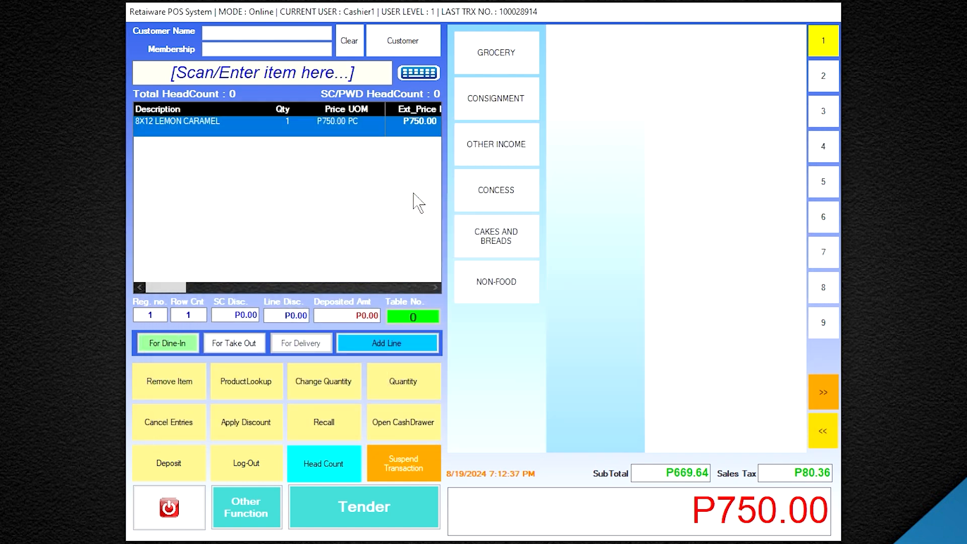
# Take a 500 cash deposit on the cake order
pyautogui.click(181, 476)
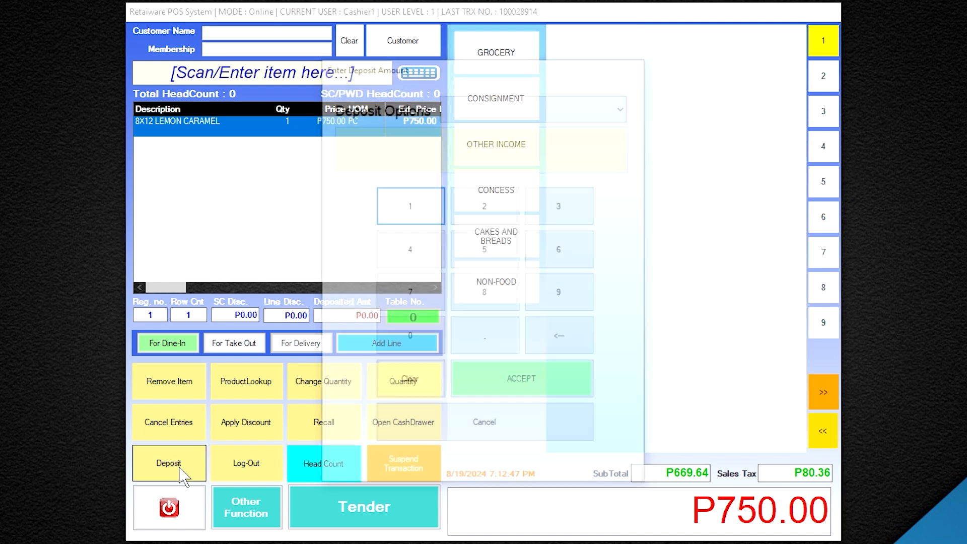
pyautogui.click(478, 112)
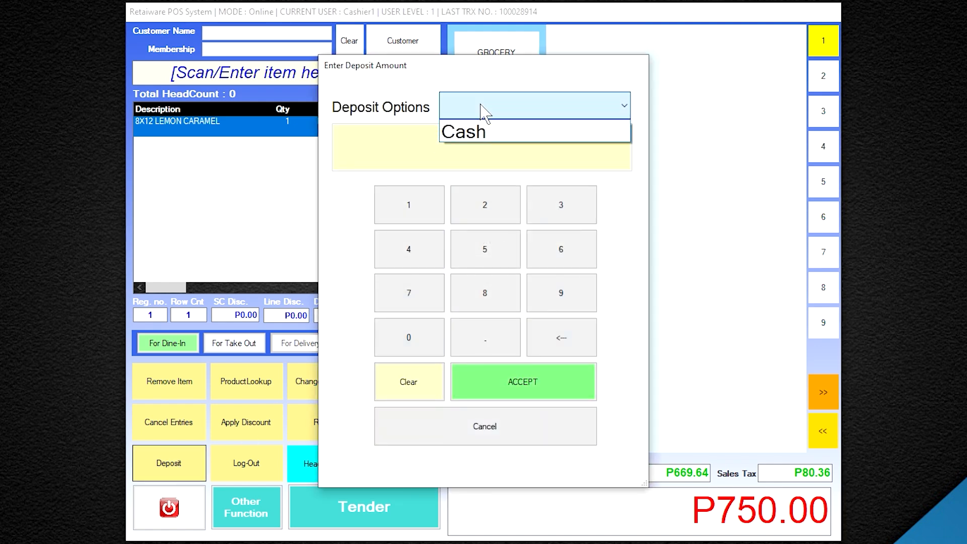
pyautogui.click(480, 133)
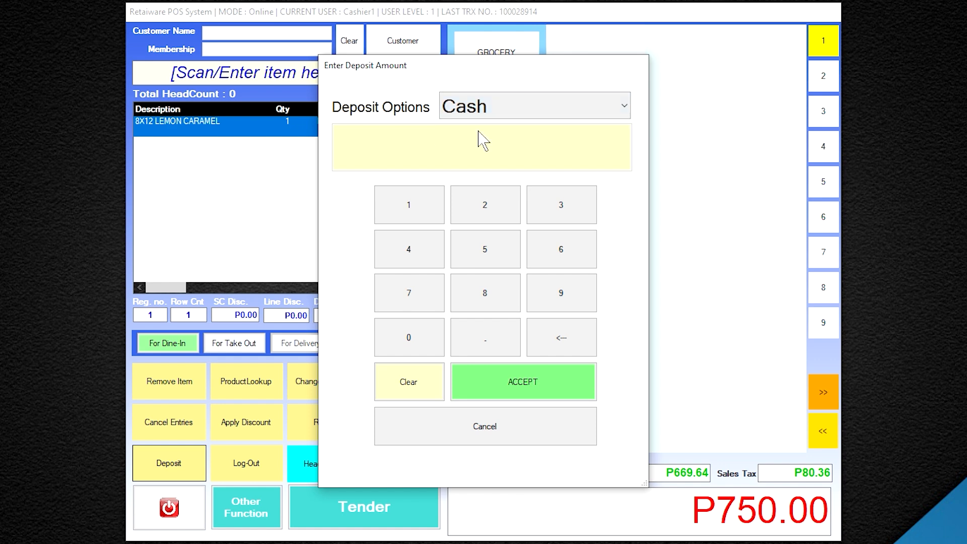
pyautogui.click(503, 259)
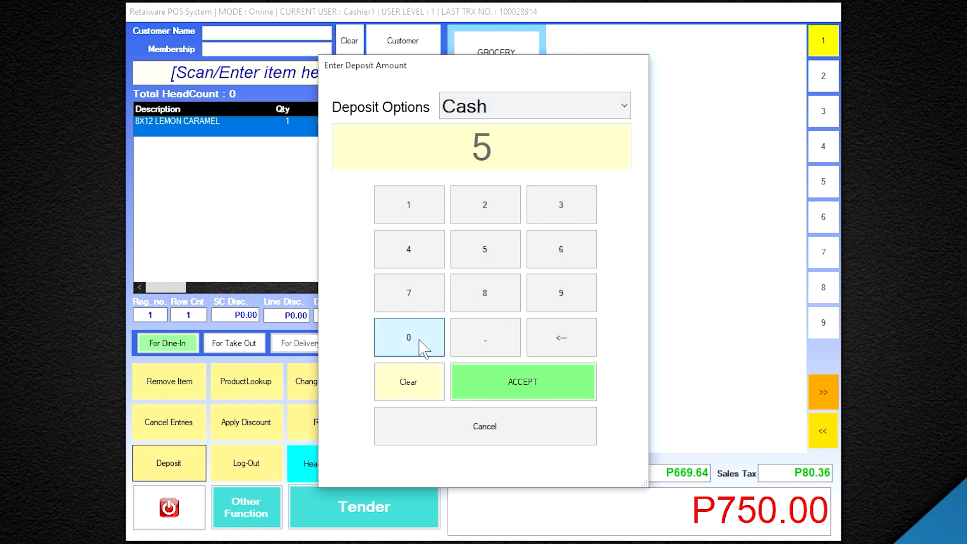
pyautogui.click(420, 341)
pyautogui.click(419, 341)
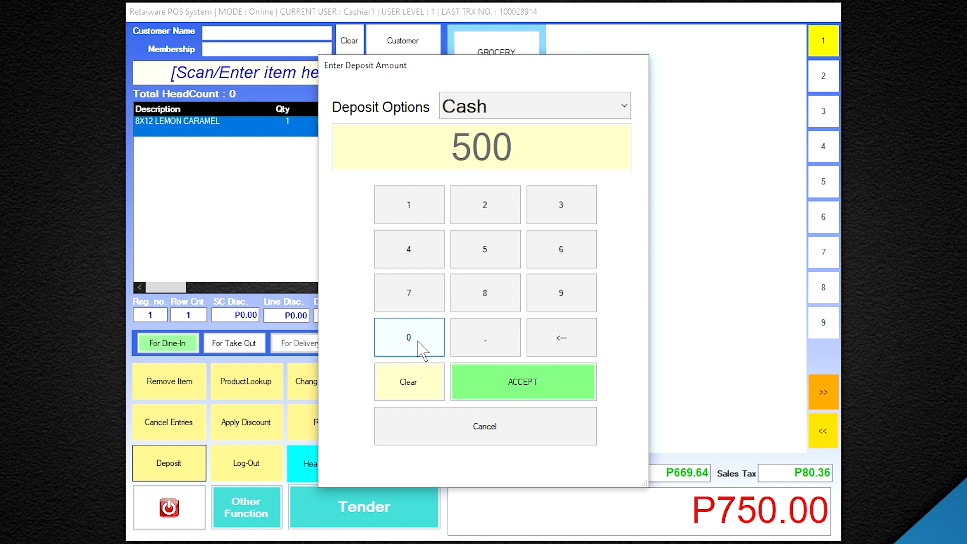
# Accept the 500 deposit amount and look through the existing customer records
pyautogui.click(533, 398)
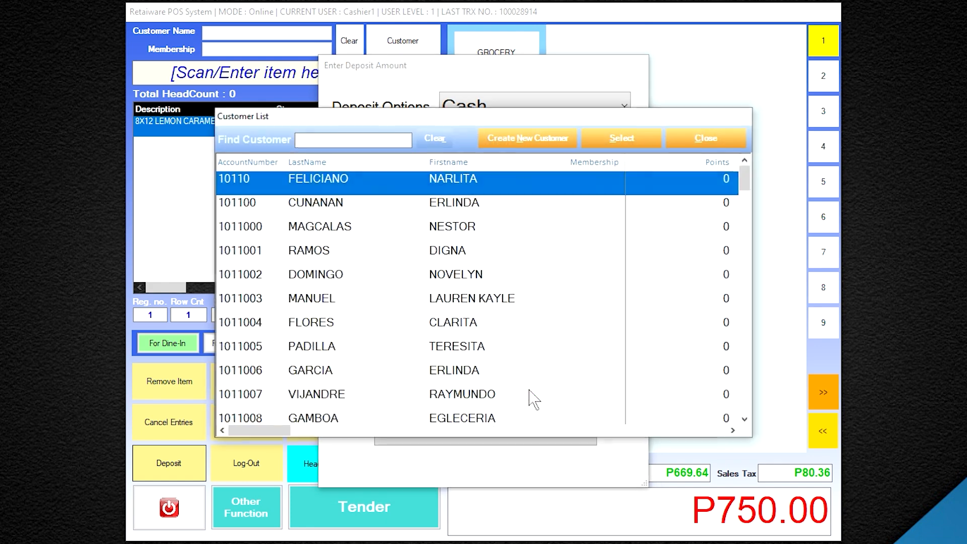
pyautogui.click(372, 210)
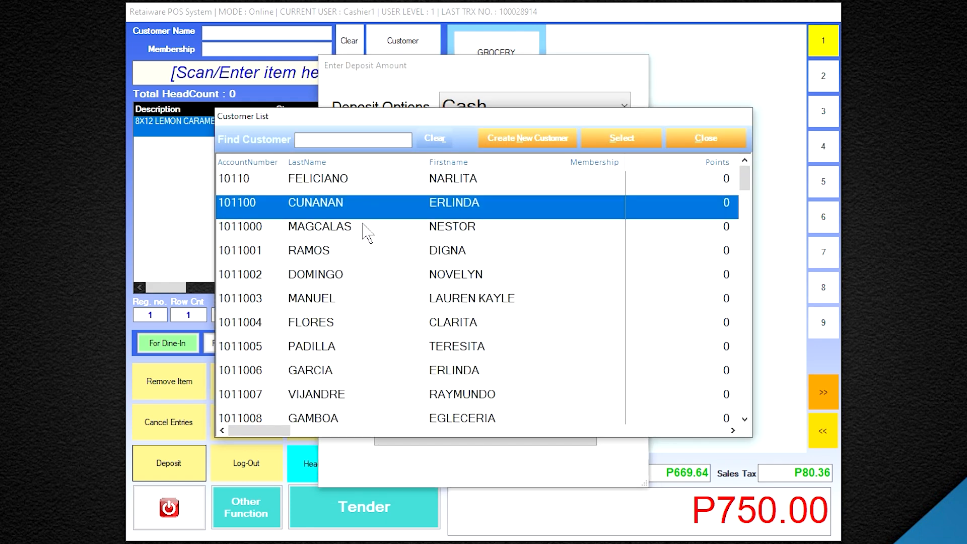
pyautogui.click(363, 229)
pyautogui.click(353, 250)
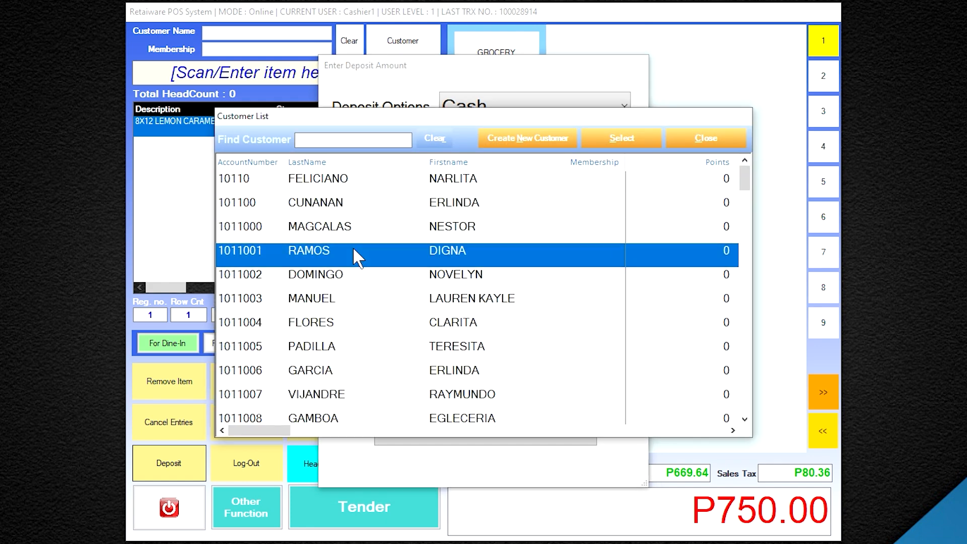
pyautogui.click(375, 374)
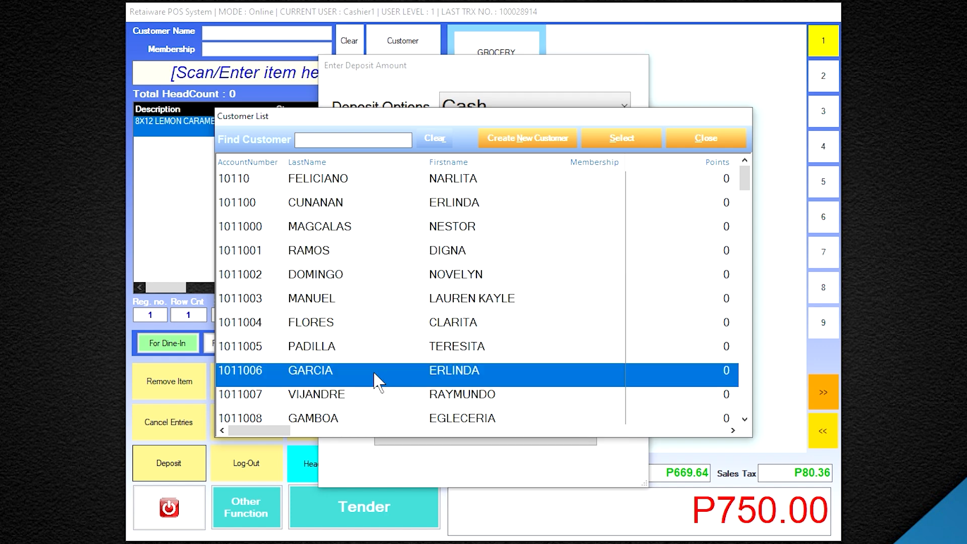
# Create a new Local Customer record with the customer's name, address, city and contact number
pyautogui.click(537, 144)
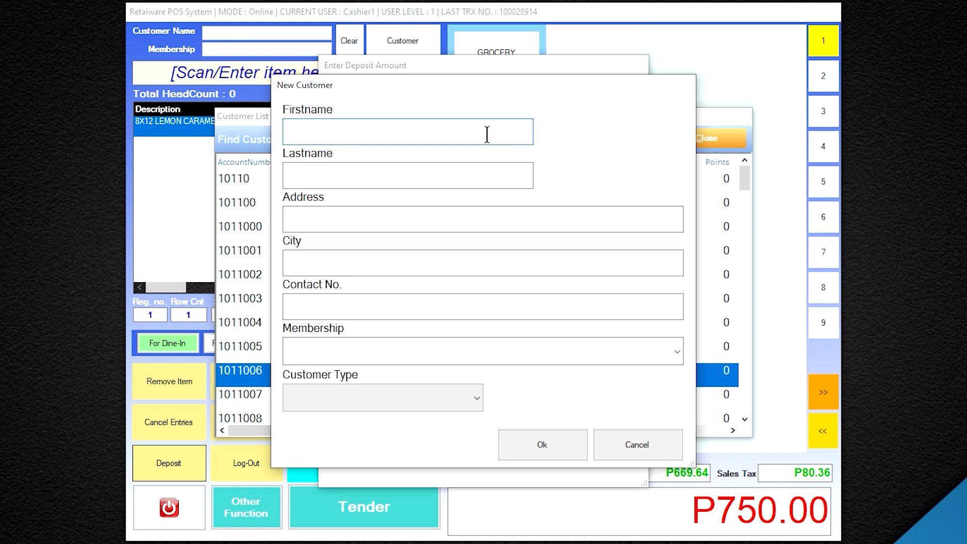
pyautogui.write('JUANA')
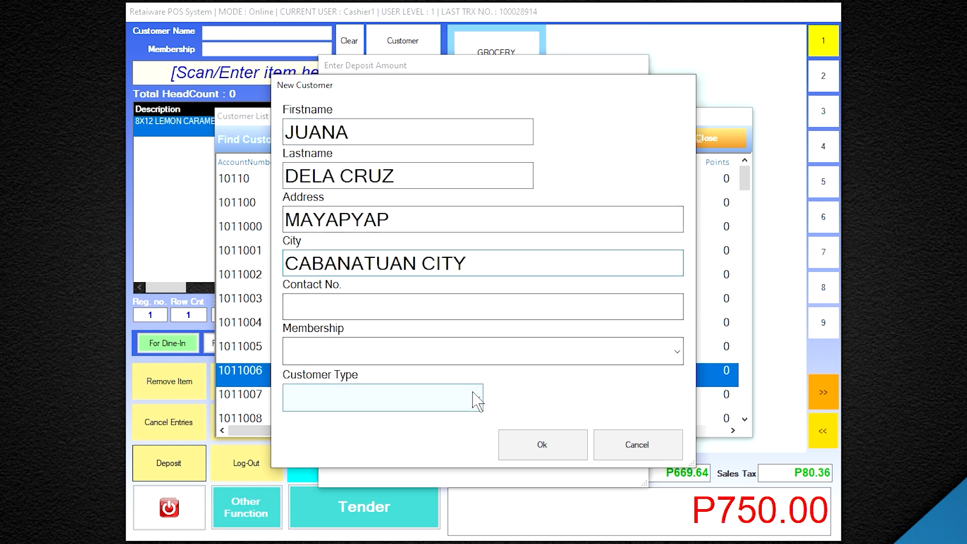
pyautogui.click(475, 398)
pyautogui.click(438, 424)
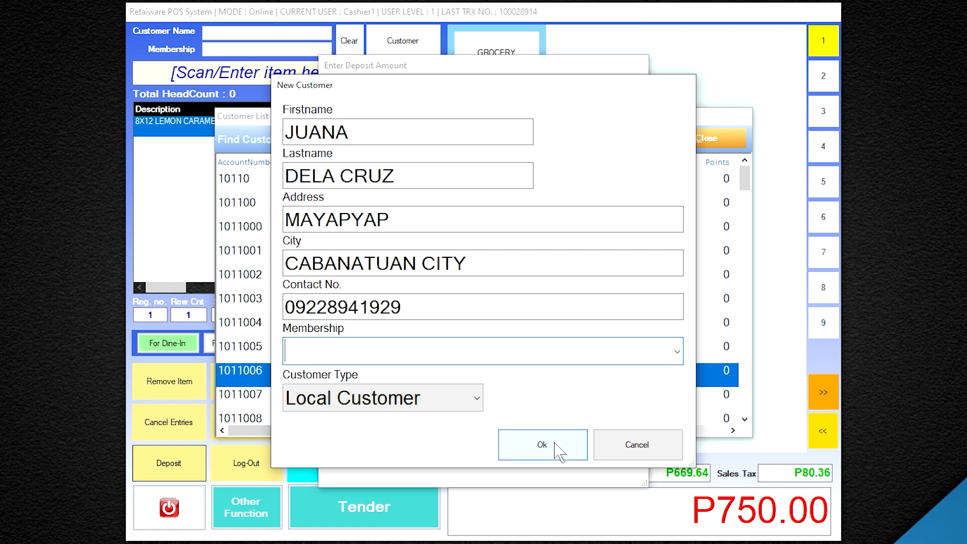
pyautogui.click(556, 445)
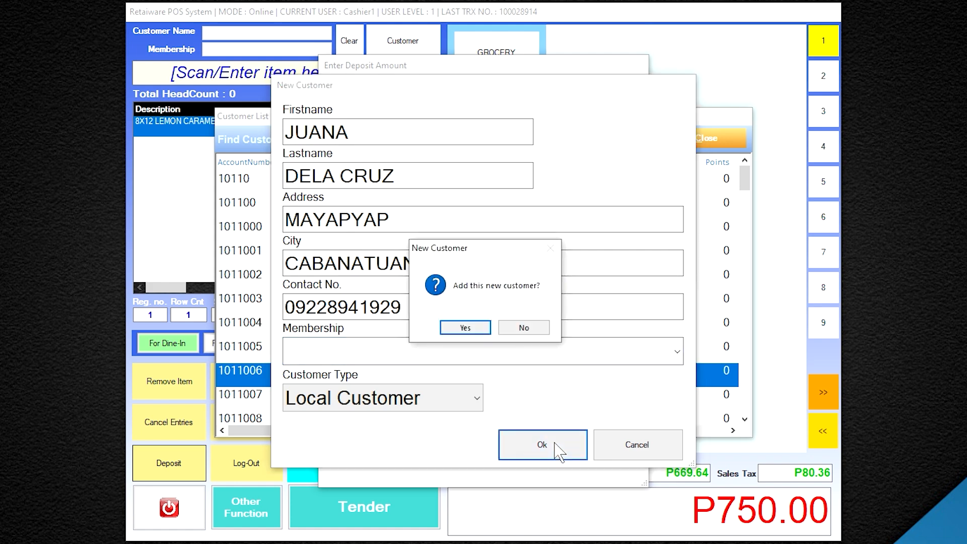
pyautogui.click(465, 329)
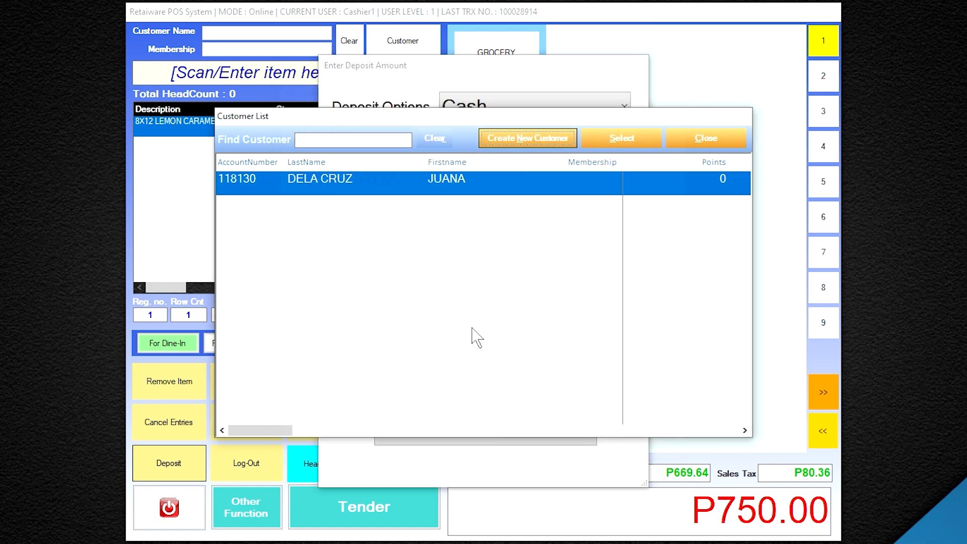
# Assign the new customer to the deposit and print the slip showing 500.00 paid, 250.00 balance
pyautogui.doubleClick(399, 182)
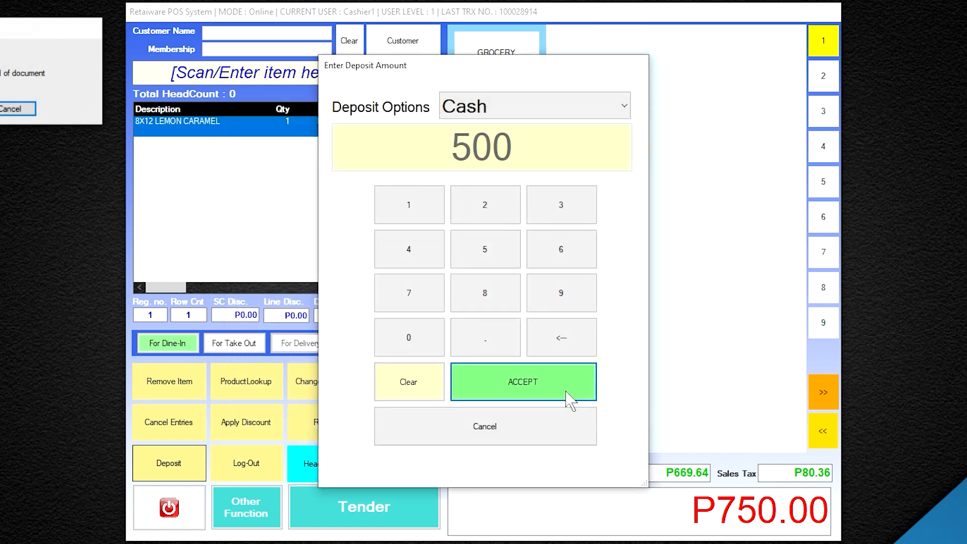
pyautogui.click(544, 398)
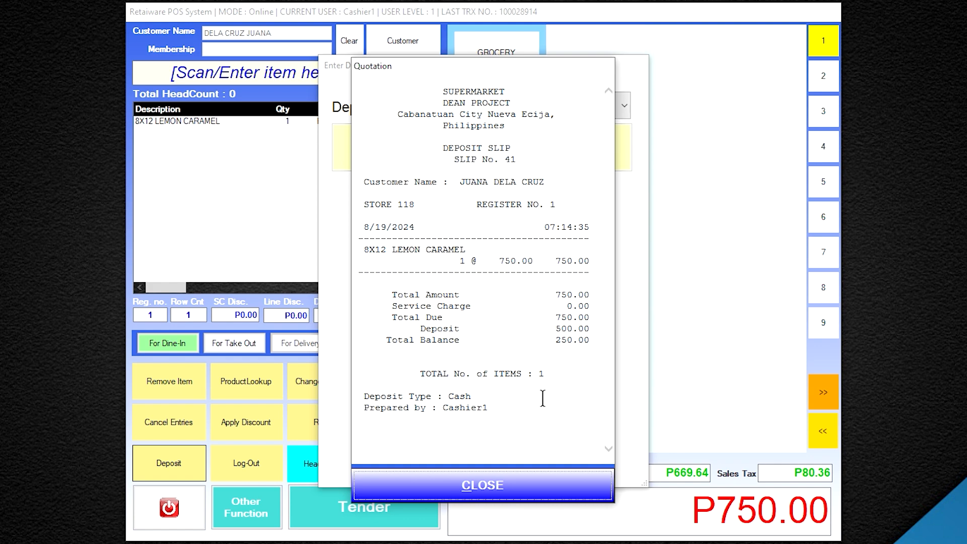
pyautogui.click(533, 490)
# Close the deposit slip and ring up eight grocery items, including 3 LUCKY ME BEEF 55G, totalling P629.00
pyautogui.click(564, 492)
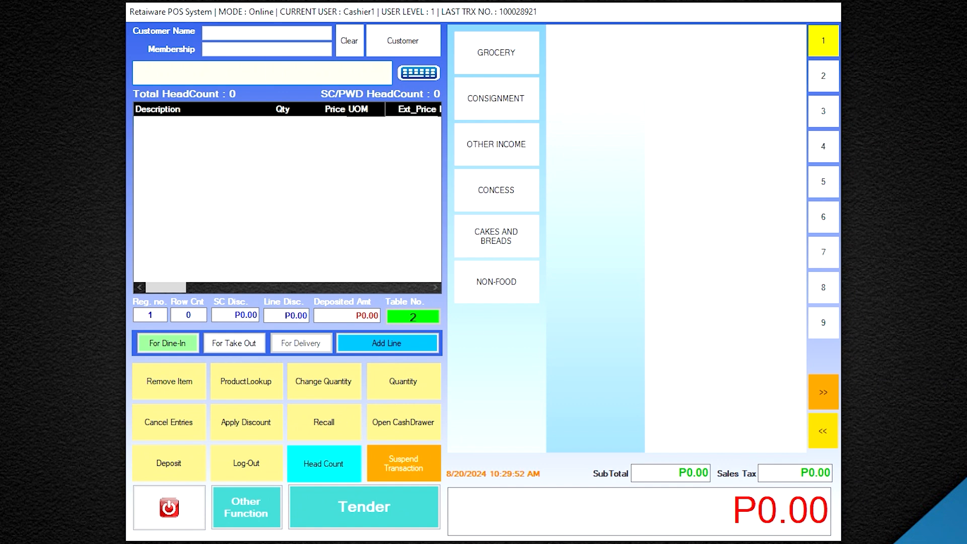
pyautogui.press('Return')
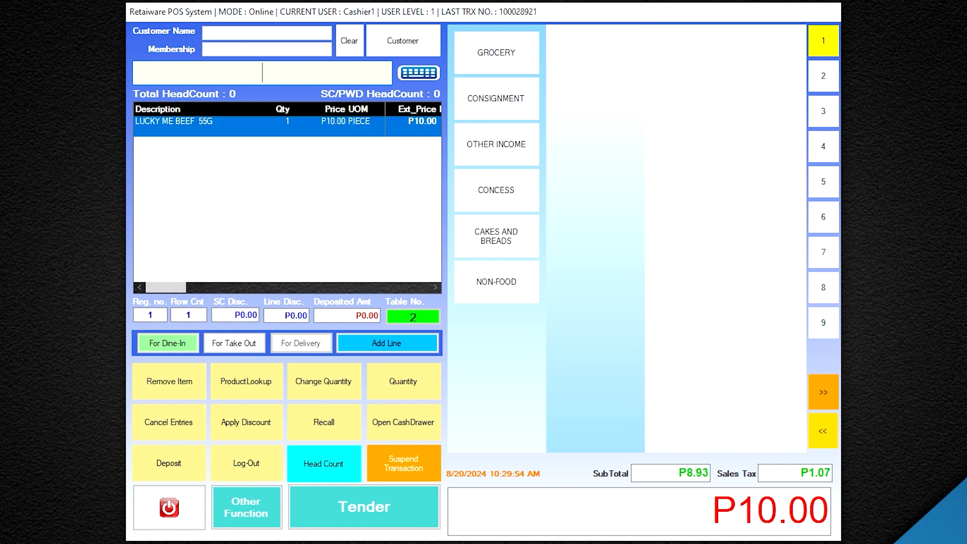
pyautogui.write('4800016')
pyautogui.press('Return')
pyautogui.write('480036141081')
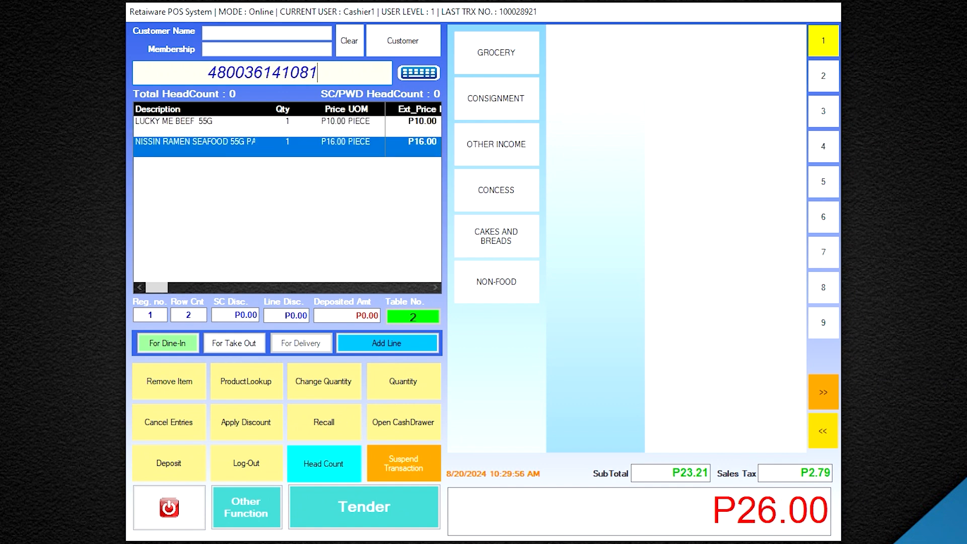
pyautogui.press('Return')
pyautogui.write('480036141348')
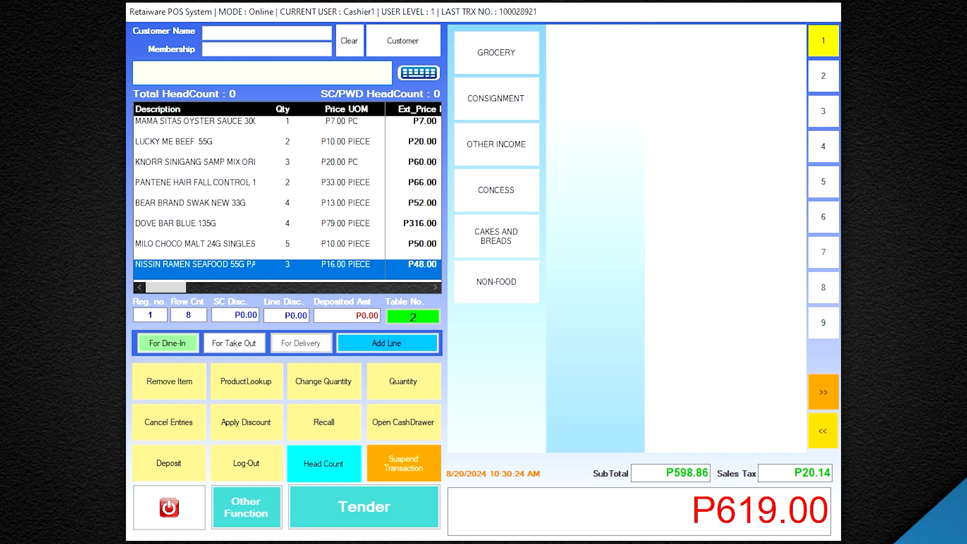
pyautogui.write('48')
pyautogui.press('Return')
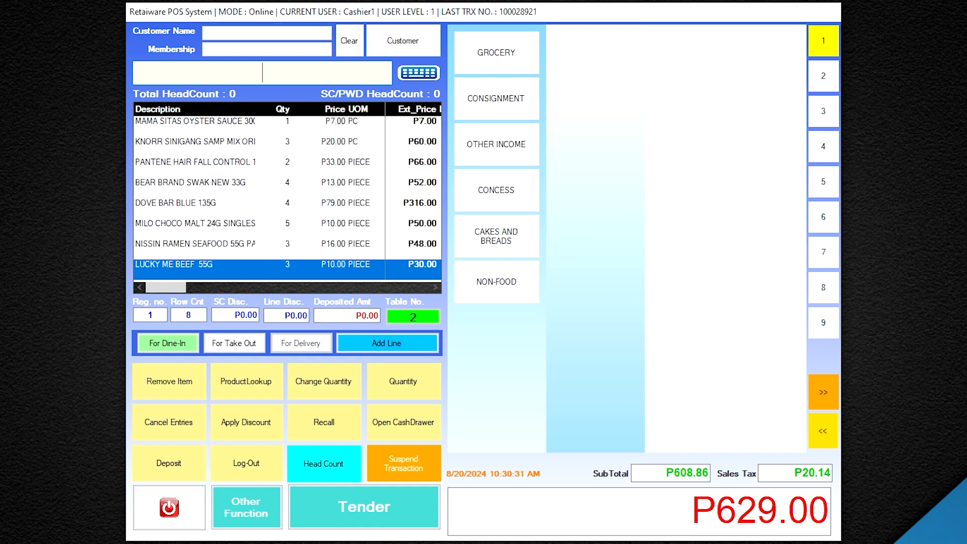
# Pay the full P629.00 by GCash with its reference code, leaving 0.00 balance
pyautogui.click(403, 524)
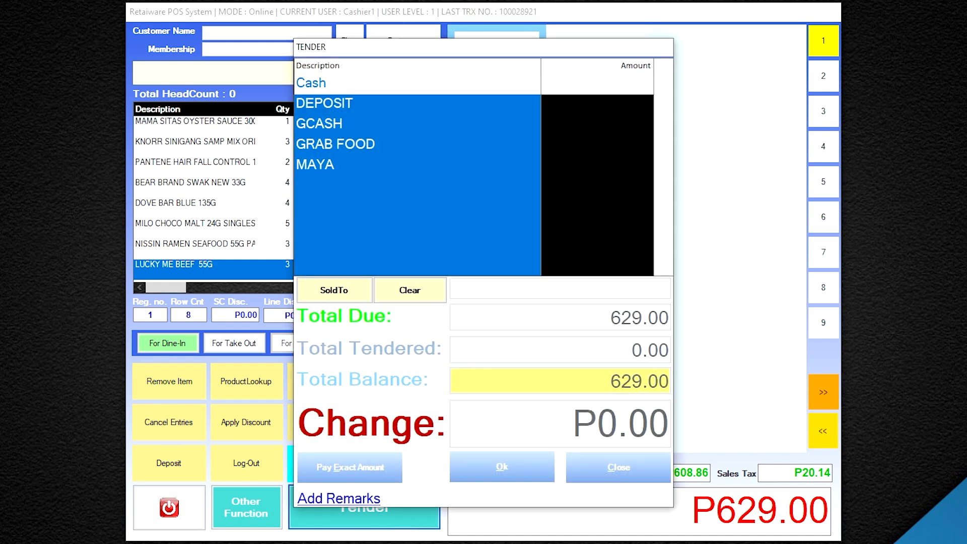
pyautogui.click(346, 123)
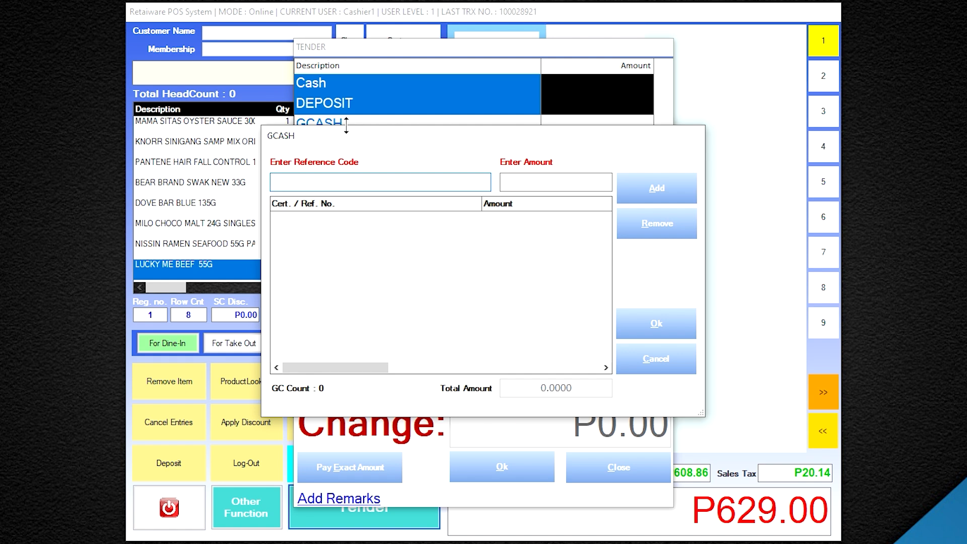
pyautogui.press('Tab')
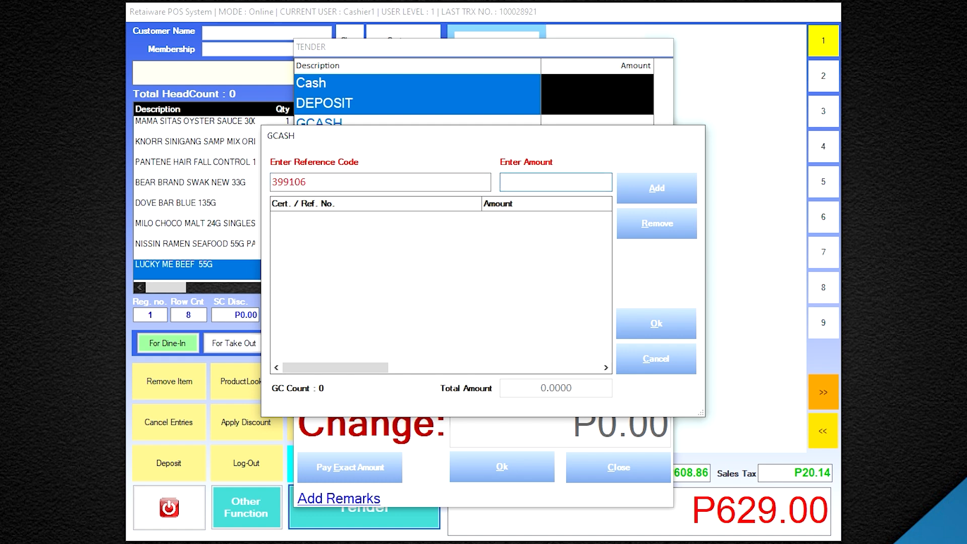
pyautogui.write('629')
pyautogui.click(657, 194)
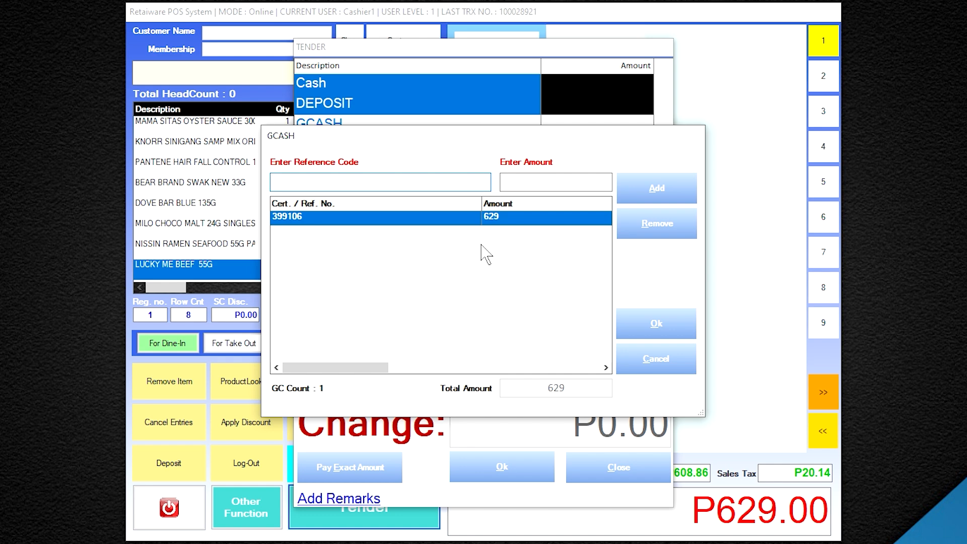
pyautogui.click(670, 327)
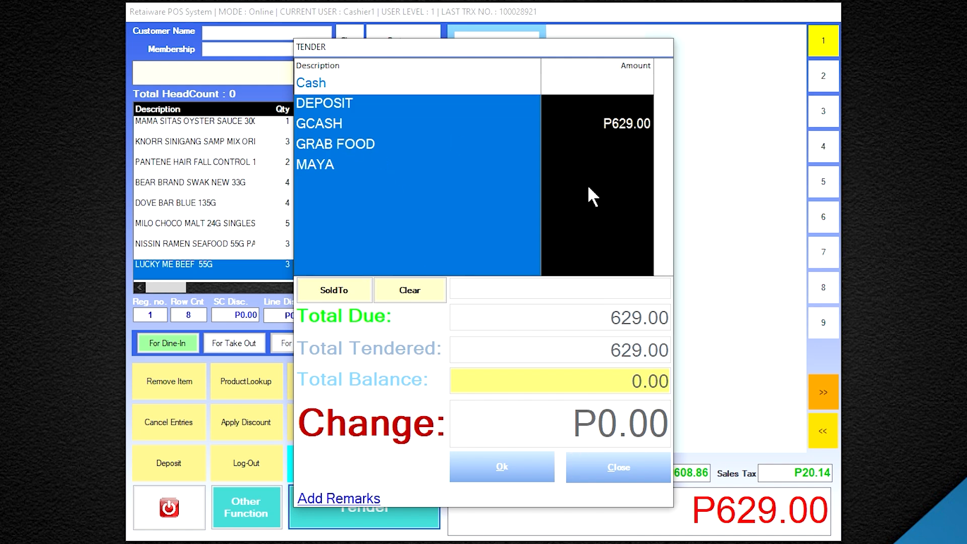
# Complete the GCash sale, check the receipt totals, and close it for a new P0.00 sale
pyautogui.click(502, 468)
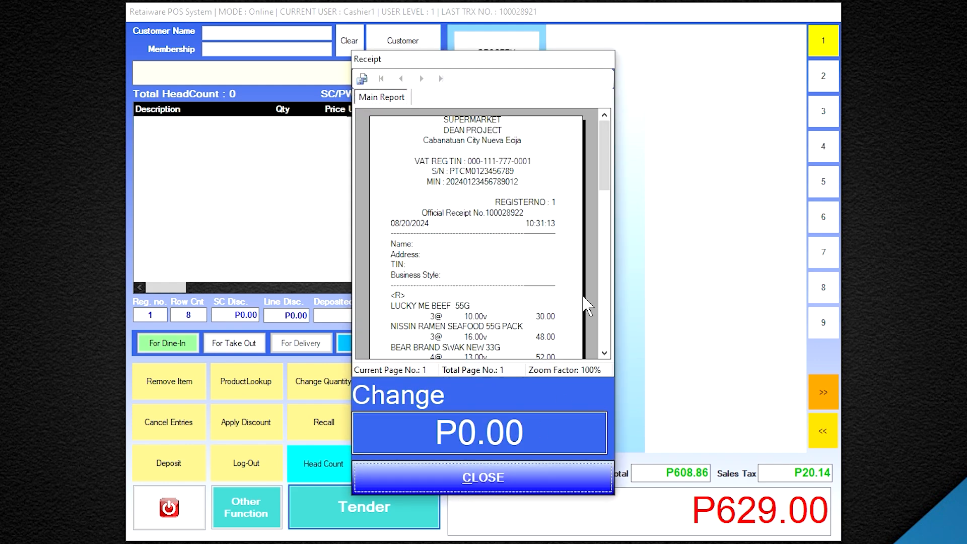
pyautogui.moveTo(610, 165); pyautogui.dragTo(611, 247)
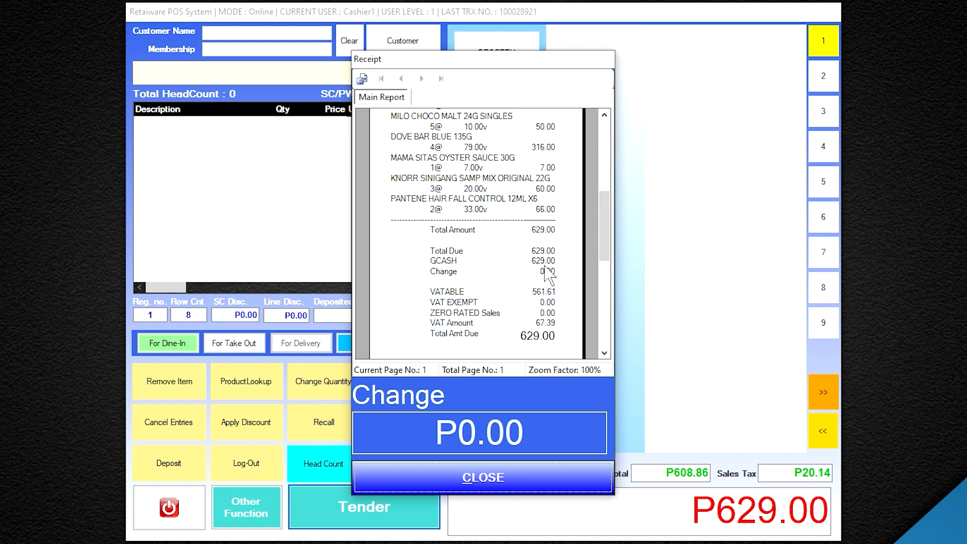
pyautogui.click(502, 478)
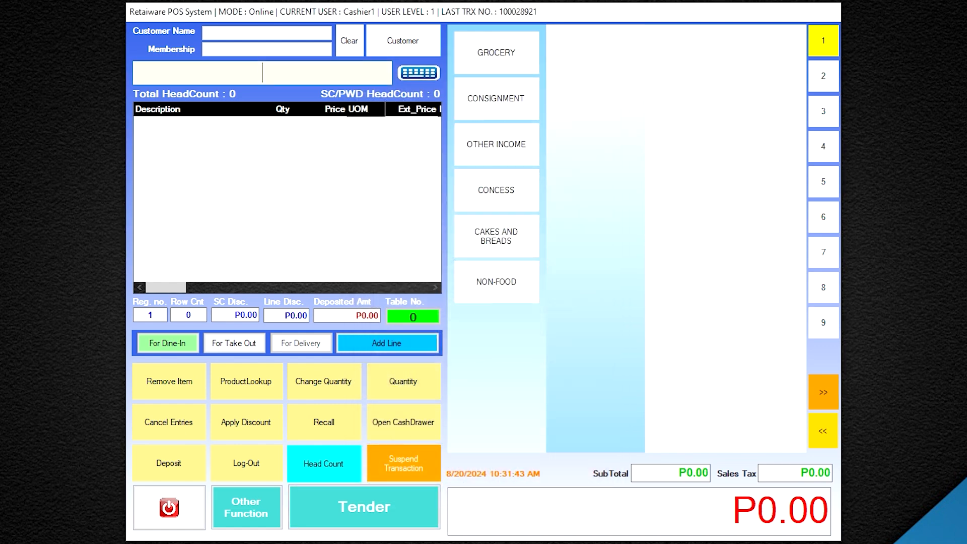
# Scan in three LUCKY ME BEEF 55G and the MAMA SITAS oyster sauce items
pyautogui.write('480777027001')
pyautogui.press('Return')
pyautogui.write('480777027001')
pyautogui.press('Return')
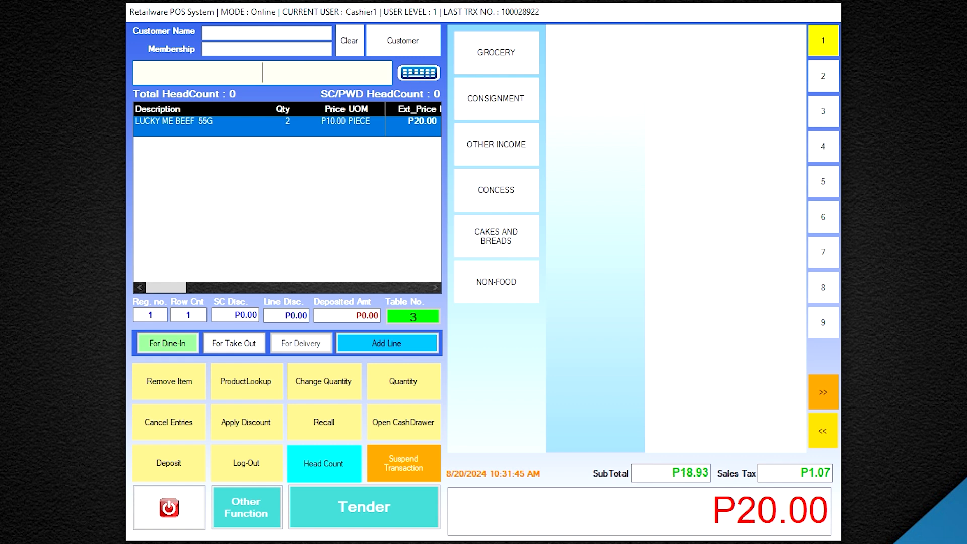
pyautogui.write('480777027001')
pyautogui.press('Return')
pyautogui.write('48077702')
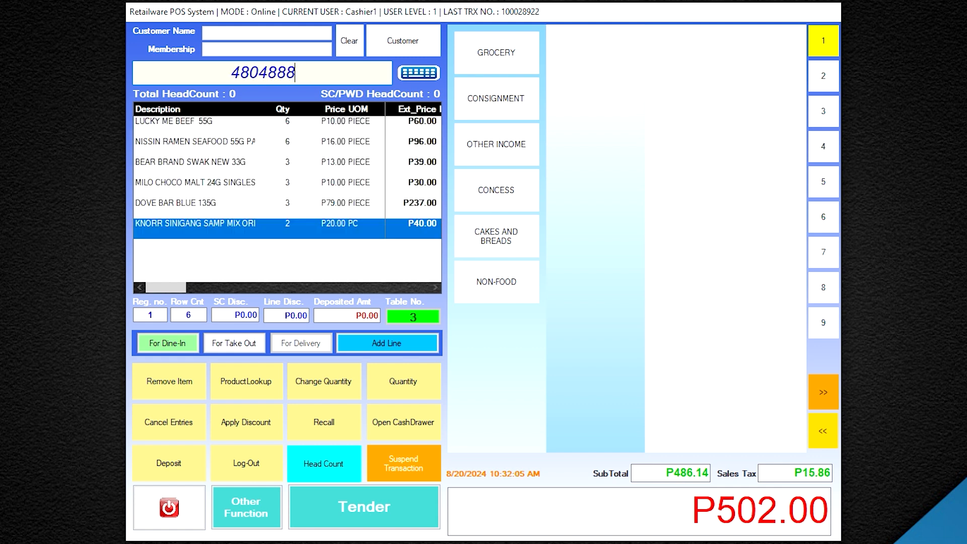
pyautogui.press('Return')
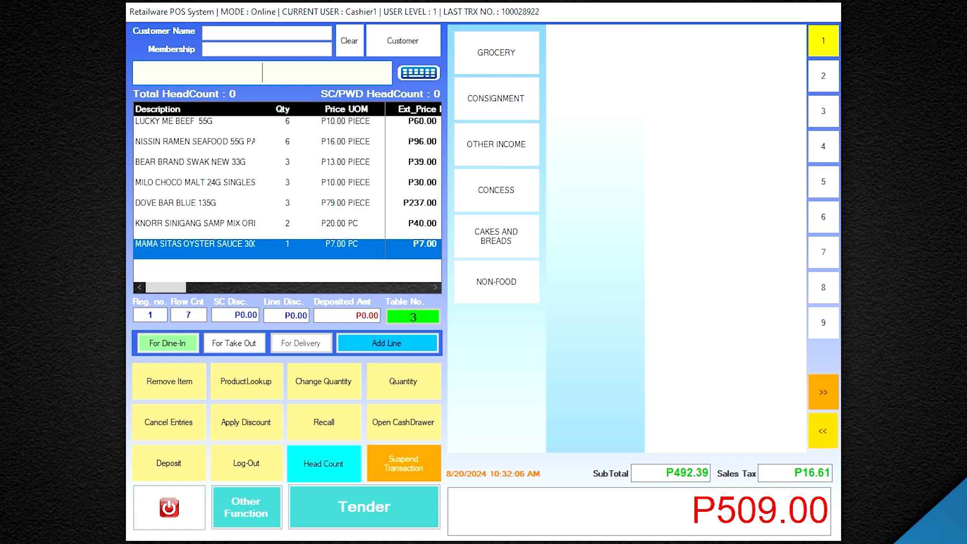
pyautogui.write('4804888800947')
pyautogui.press('Return')
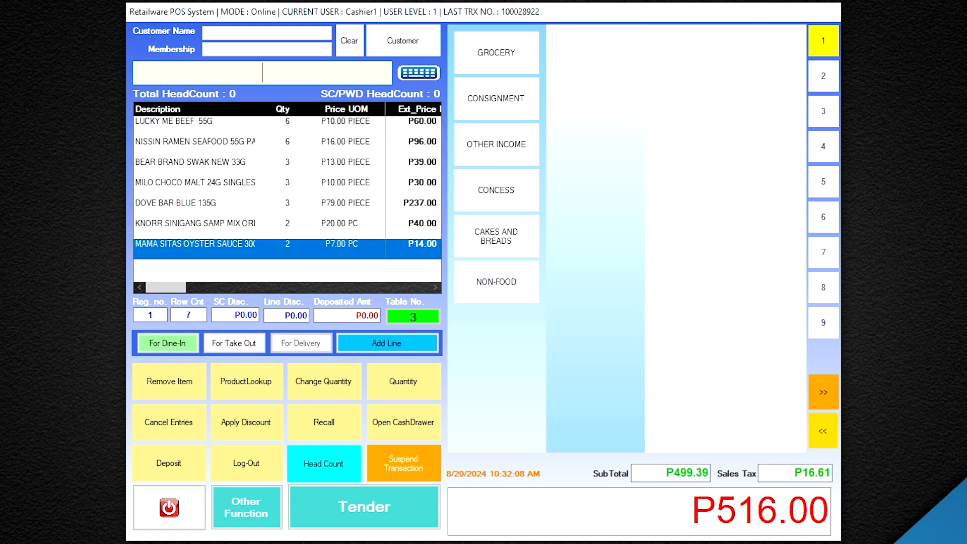
# Add five PANTENE HAIR FALL CONTROL packs, bringing the sale to P681.00
pyautogui.write('4902430432698')
pyautogui.press('Return')
pyautogui.write('4902430432698')
pyautogui.press('Return')
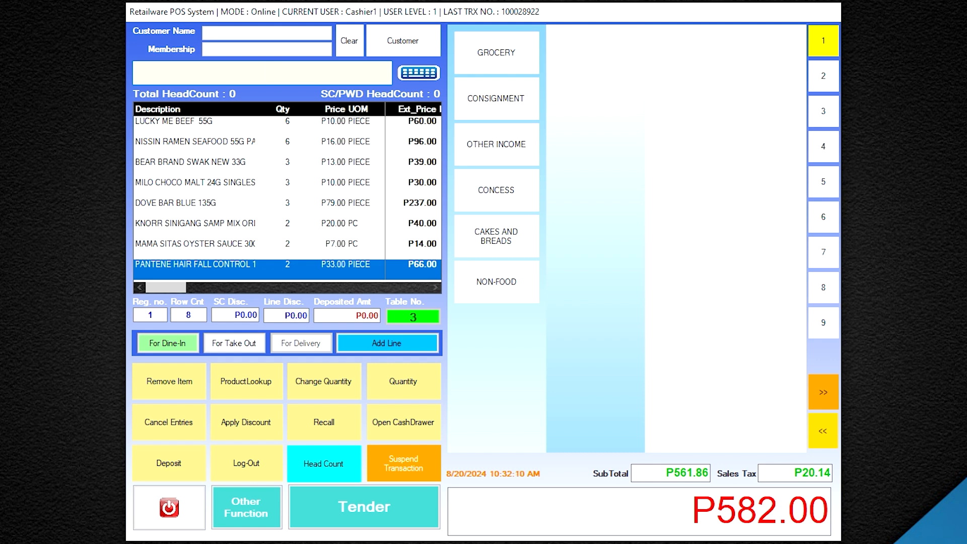
pyautogui.write('4902430432698')
pyautogui.press('Return')
pyautogui.write('4902430432698')
pyautogui.press('Return')
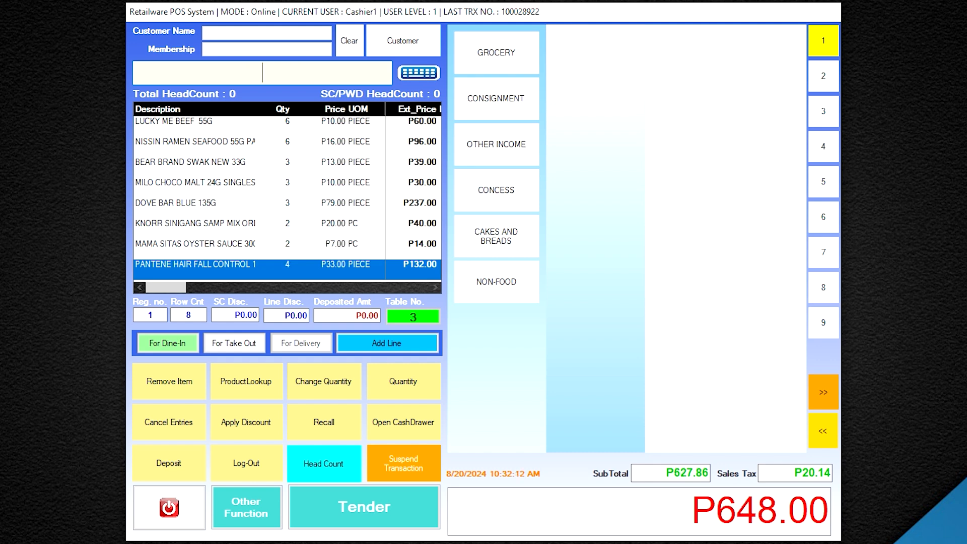
pyautogui.write('4902430432698')
pyautogui.press('Return')
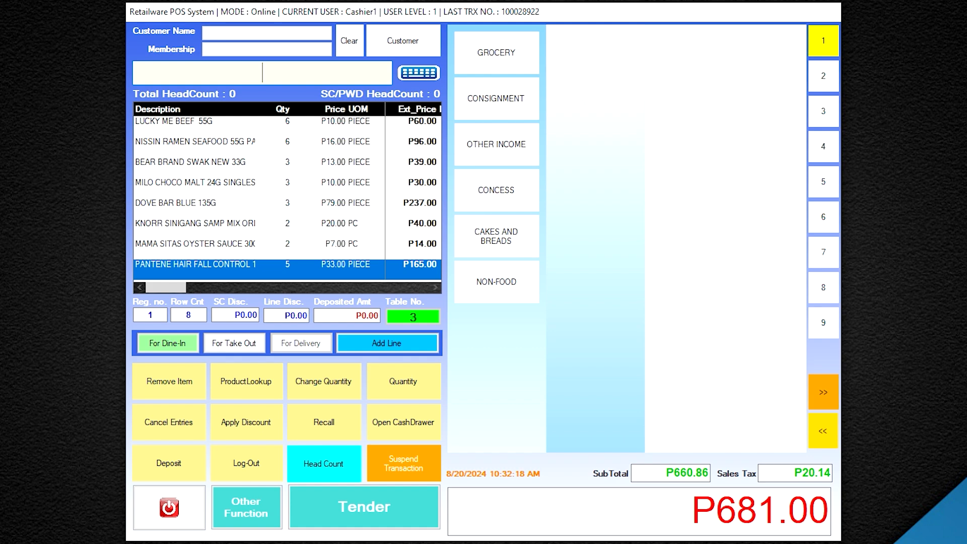
# Pay the P681.00 sale in full by Maya with its reference code and complete it
pyautogui.click(376, 524)
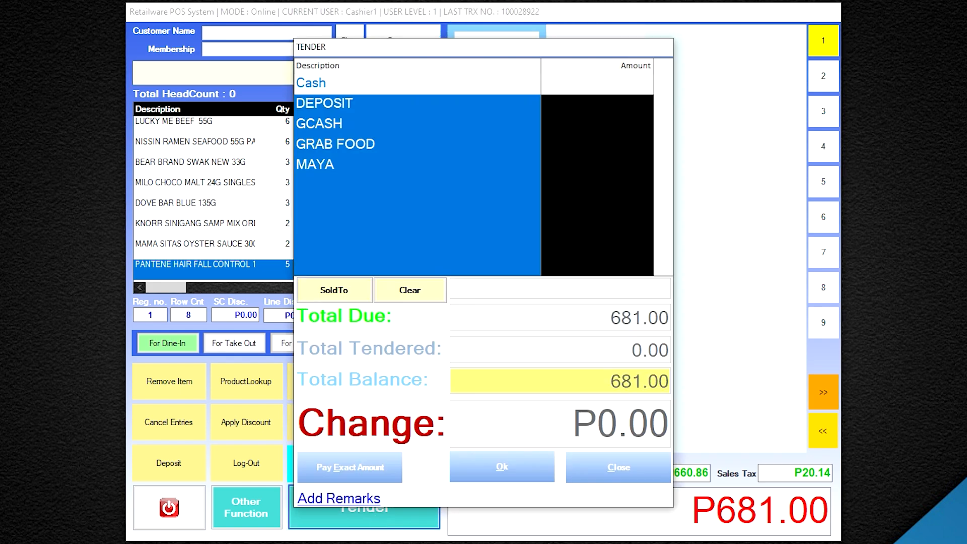
pyautogui.click(347, 166)
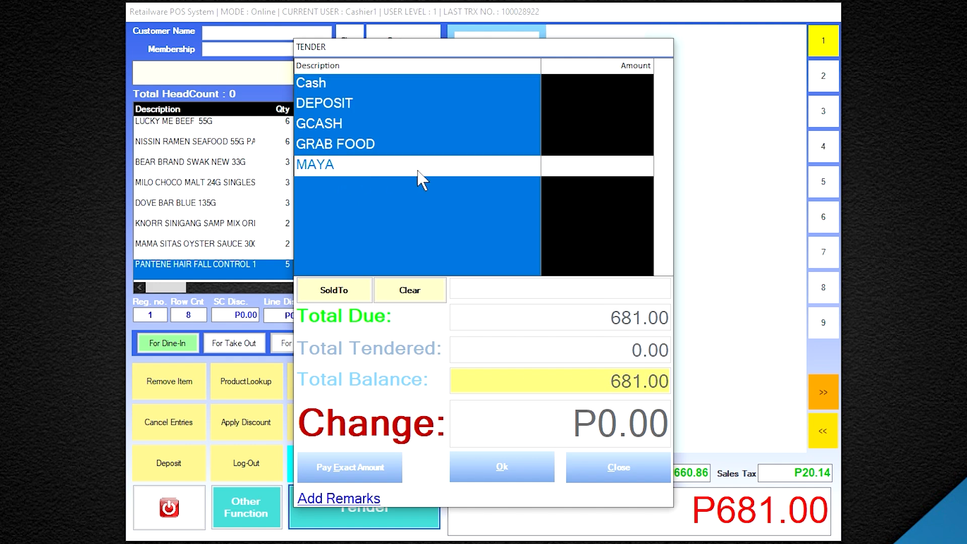
pyautogui.doubleClick(418, 170)
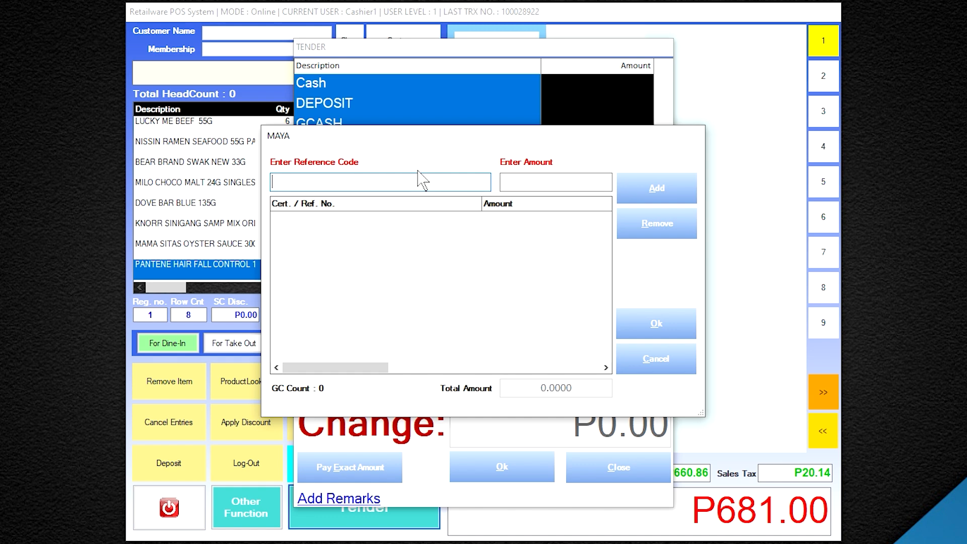
pyautogui.press('Tab')
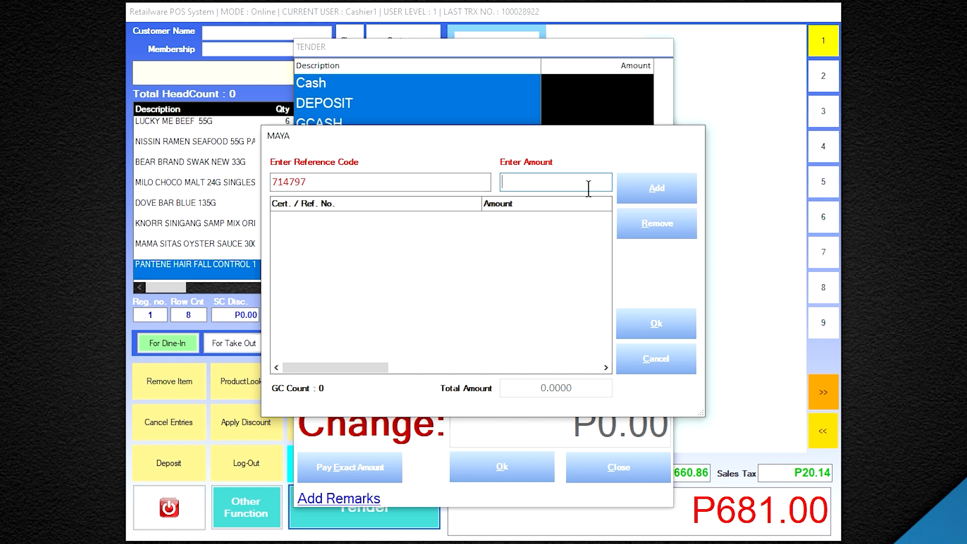
pyautogui.write('681')
pyautogui.click(635, 191)
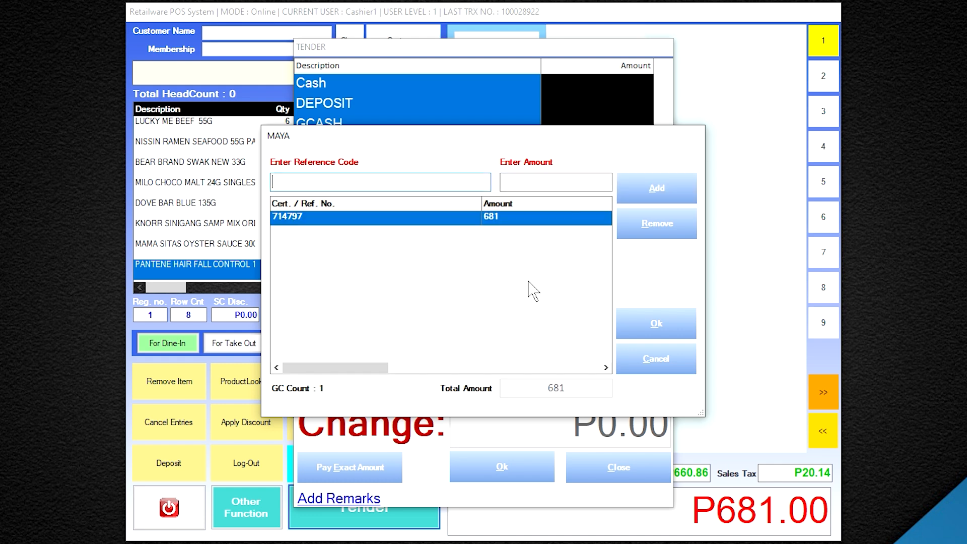
pyautogui.click(639, 327)
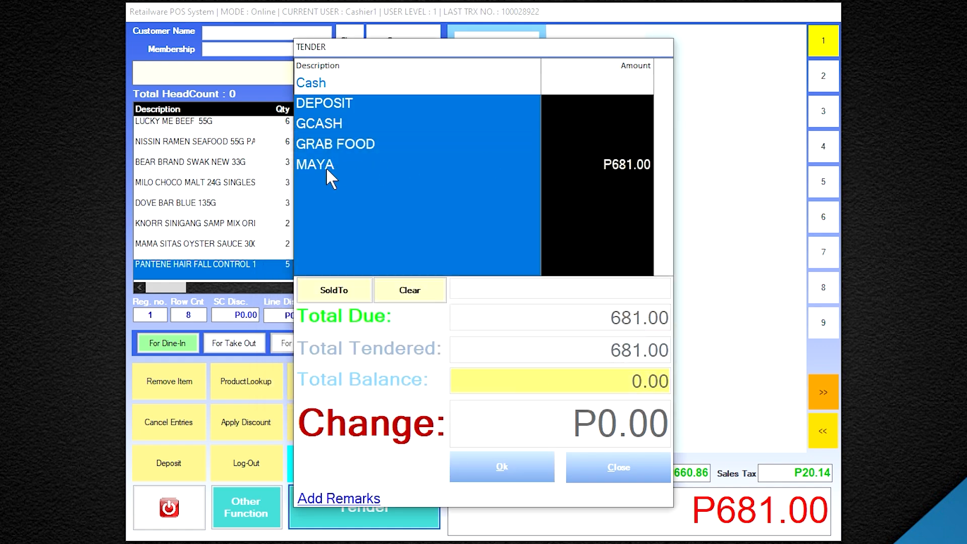
pyautogui.click(522, 466)
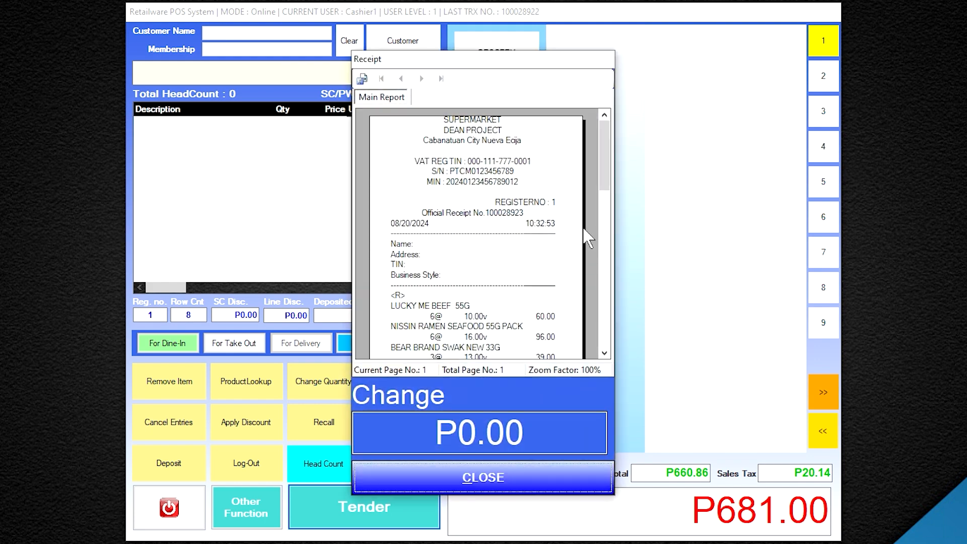
# Review the Maya receipt totals and close it to start an empty P0.00 sale
pyautogui.moveTo(605, 185); pyautogui.dragTo(610, 269)
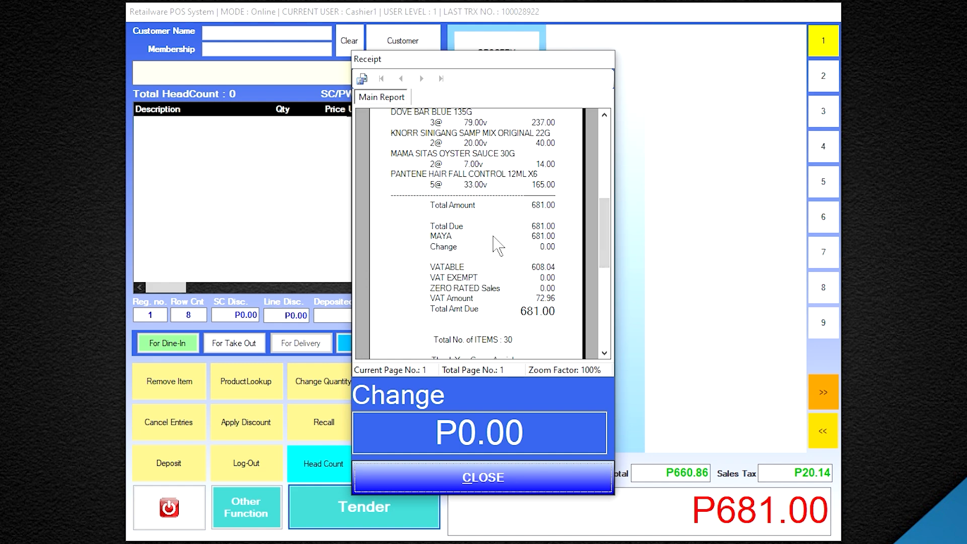
pyautogui.click(508, 479)
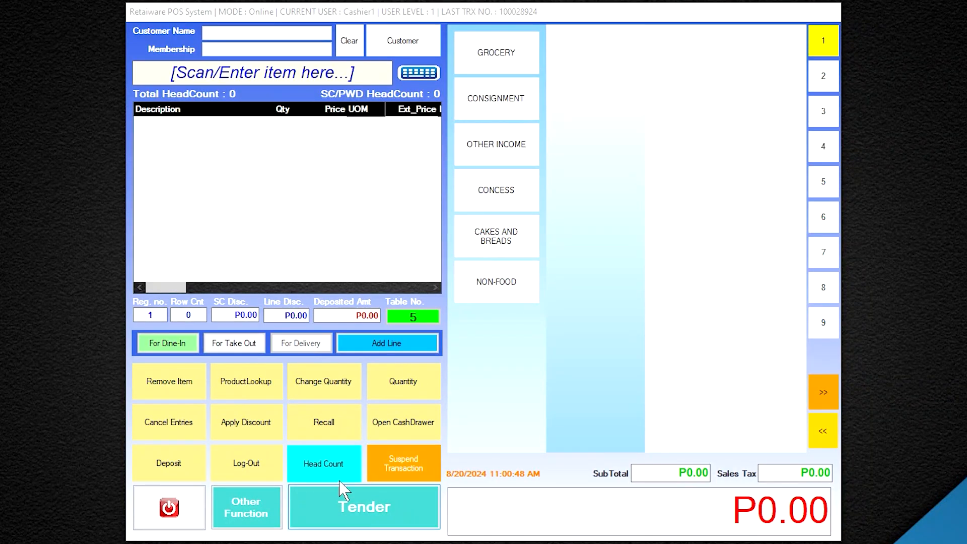
# Search for SPECIAL UBE DE LECHE CAKE 8 and add one to the order at P599.00
pyautogui.click(255, 389)
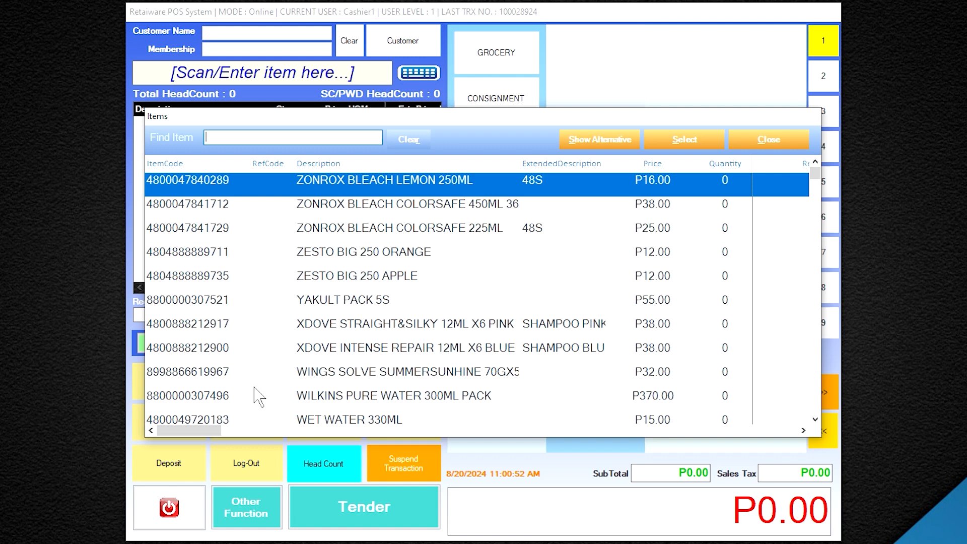
pyautogui.write('special ube de leche cake 8')
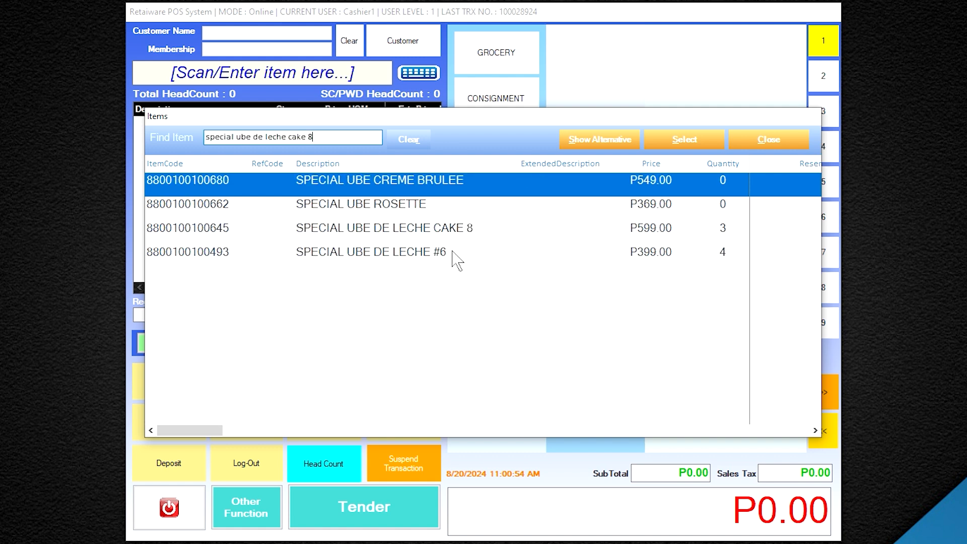
pyautogui.doubleClick(429, 239)
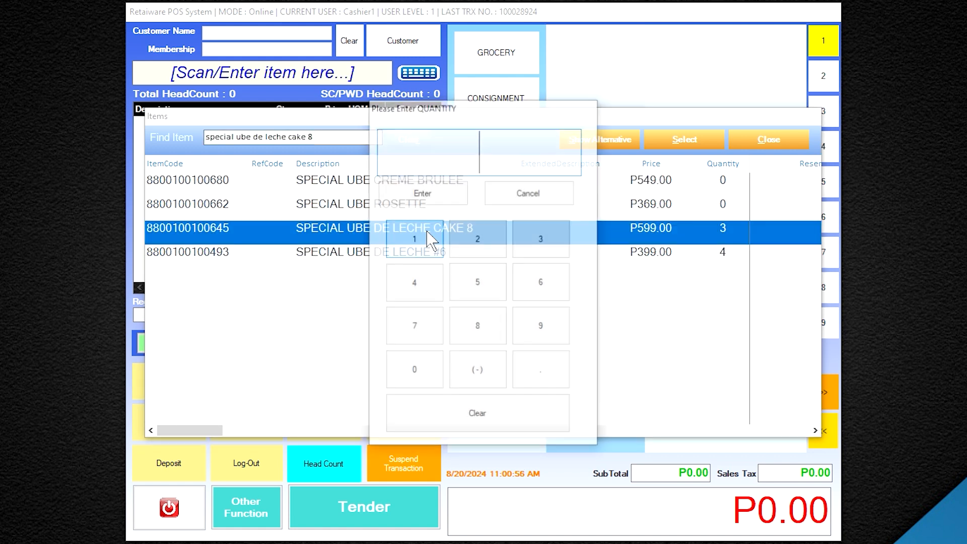
pyautogui.click(425, 240)
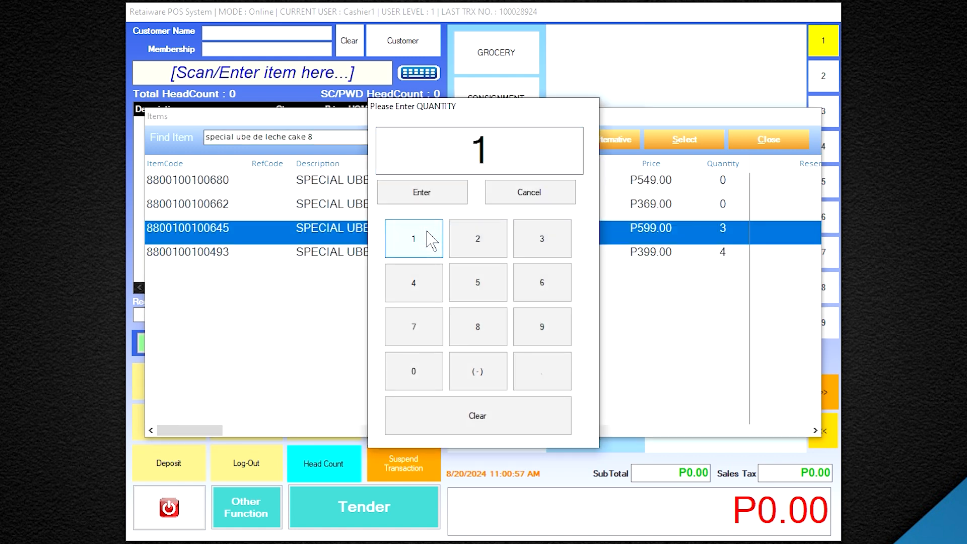
pyautogui.click(427, 197)
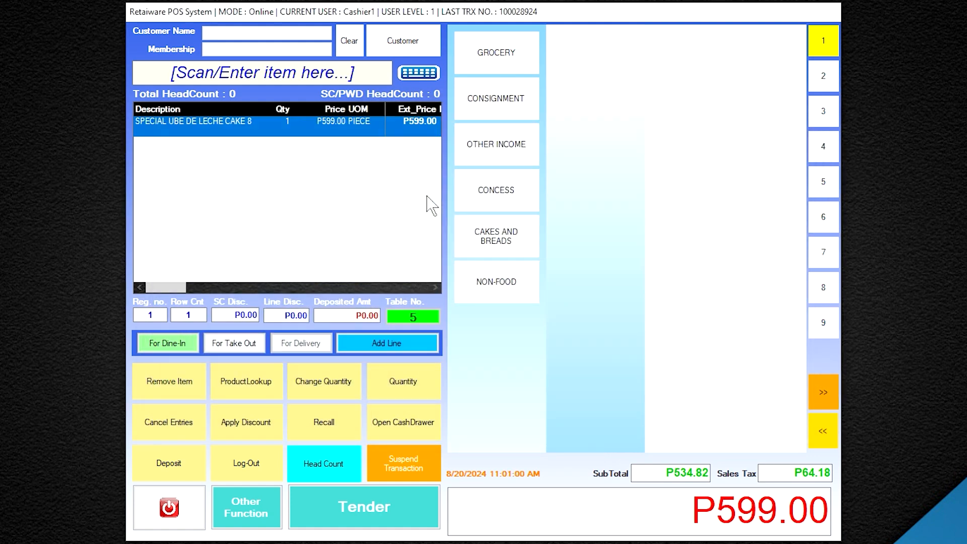
pyautogui.click(230, 514)
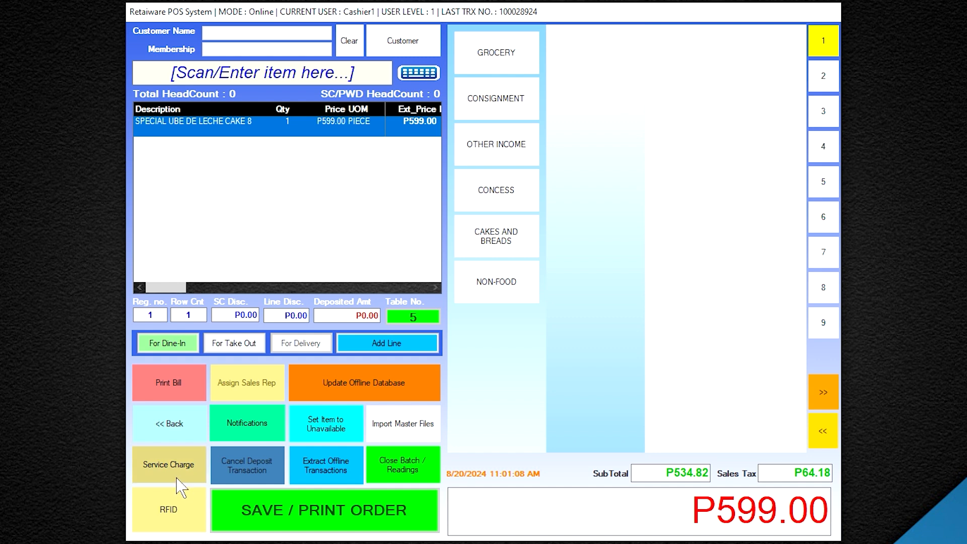
# Apply a fixed-amount service charge of 120, raising the cake order total to P719.00
pyautogui.click(179, 485)
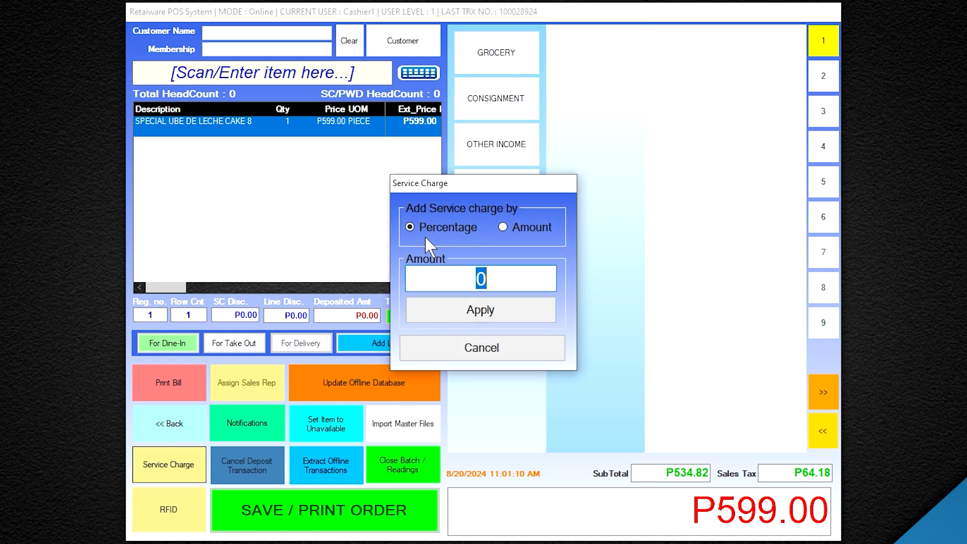
pyautogui.click(504, 228)
pyautogui.write('120')
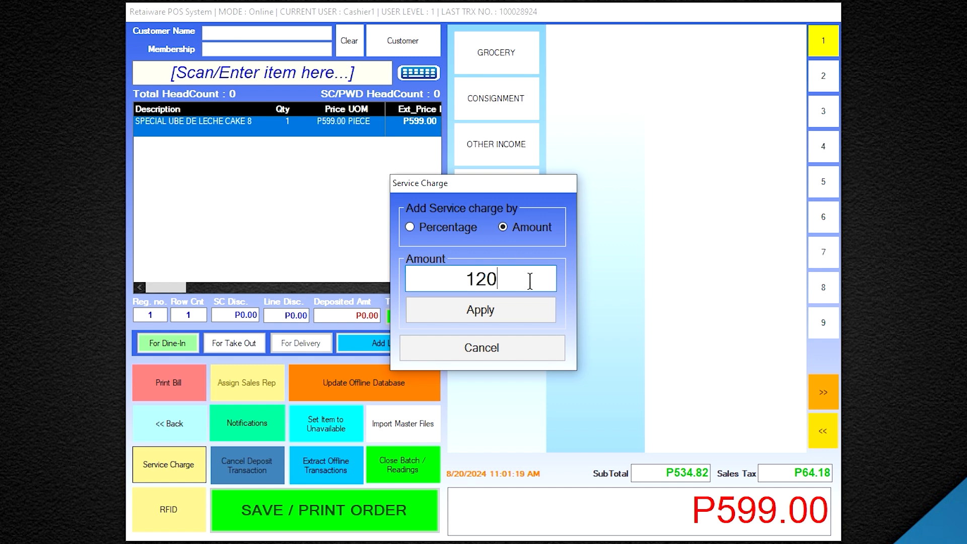
pyautogui.click(517, 323)
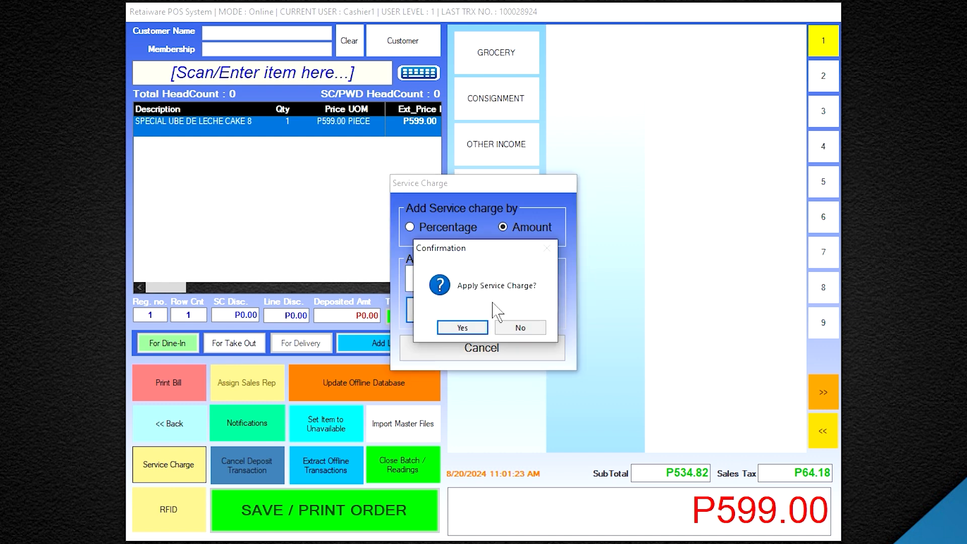
pyautogui.click(463, 328)
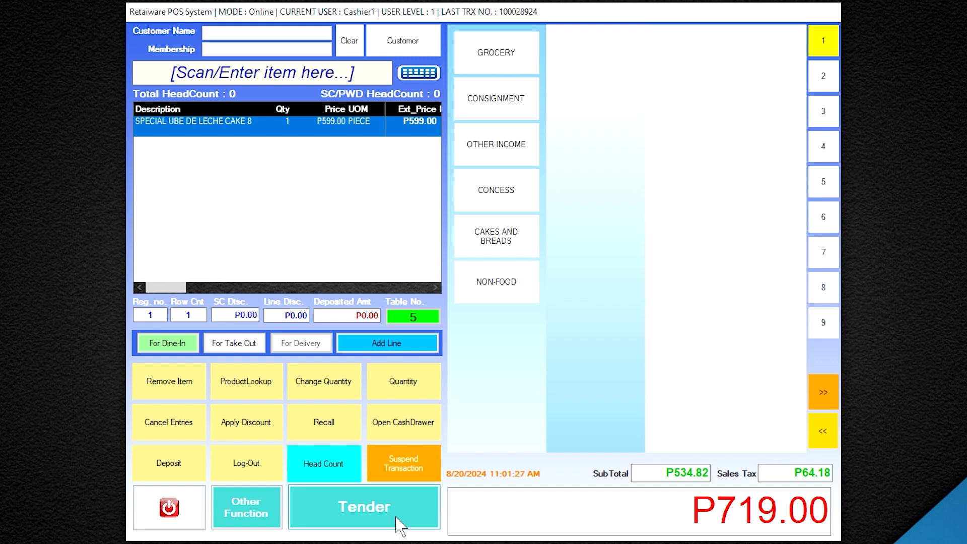
# Pay the full 719 through Grab Food with its reference code and complete the sale
pyautogui.click(370, 506)
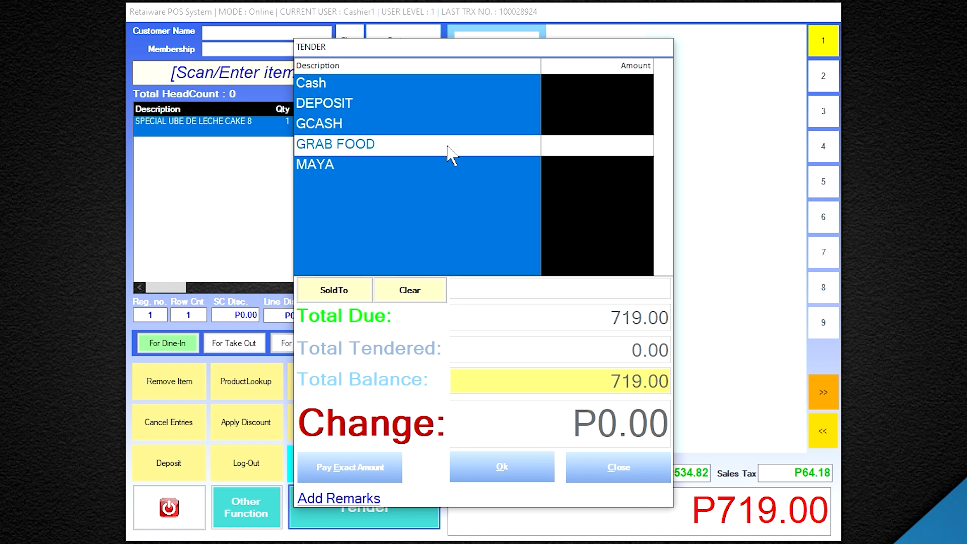
pyautogui.click(448, 146)
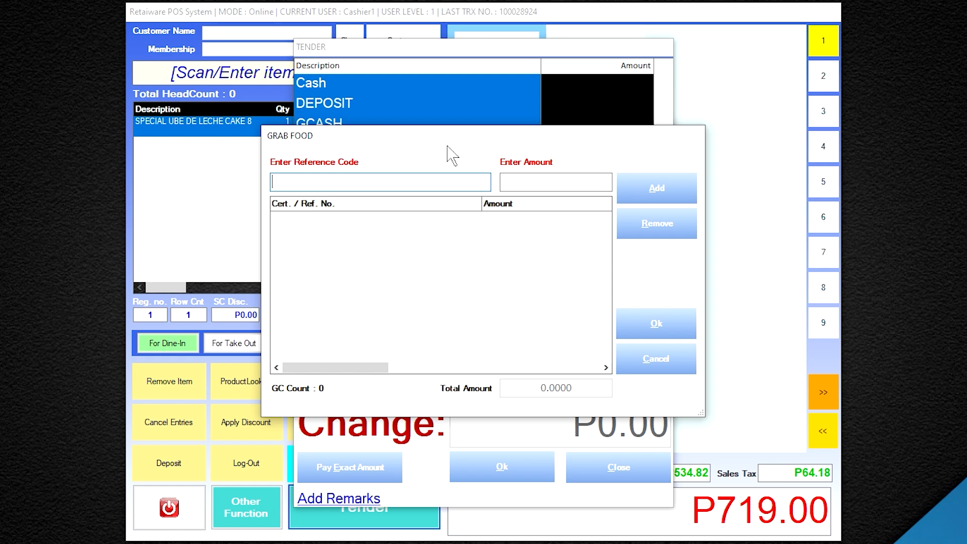
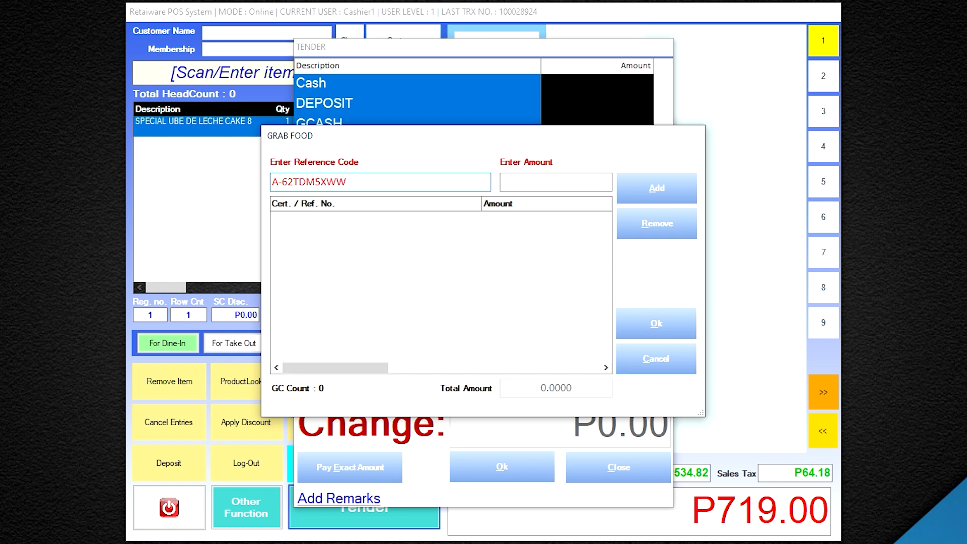
pyautogui.write('HEL')
pyautogui.press('Tab')
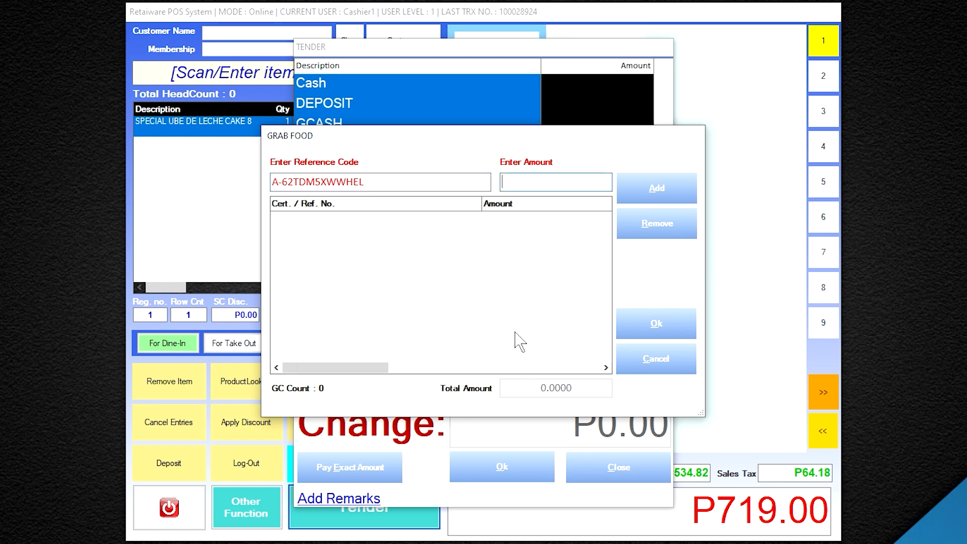
pyautogui.write('719')
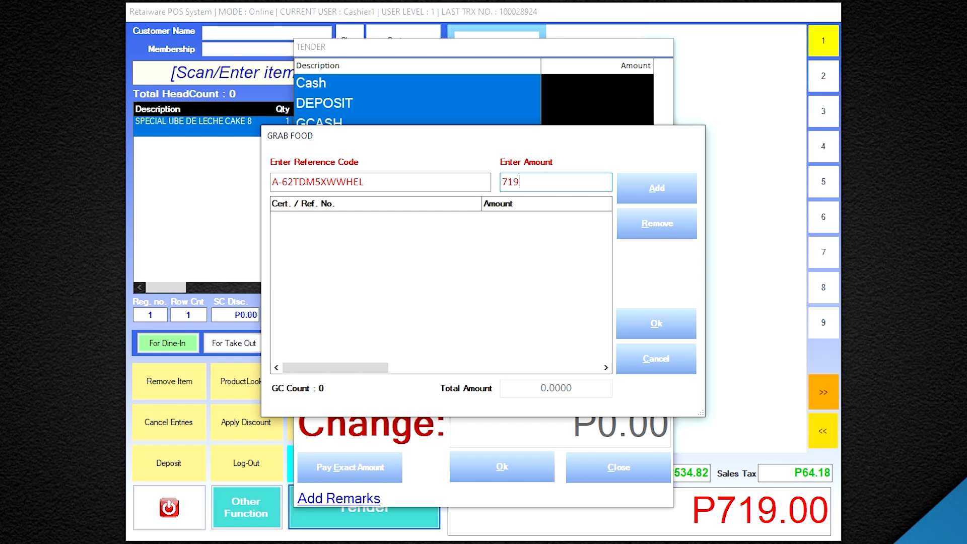
pyautogui.click(688, 198)
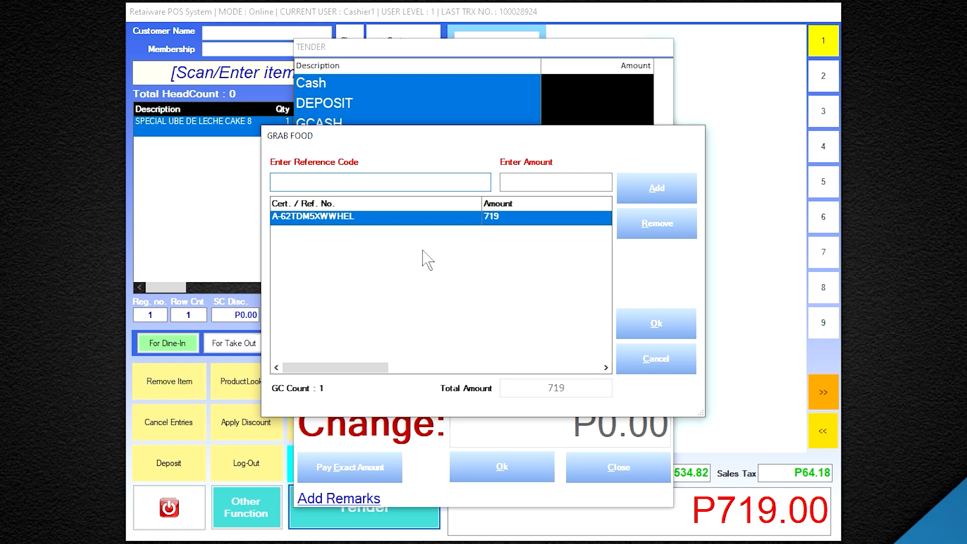
pyautogui.click(674, 324)
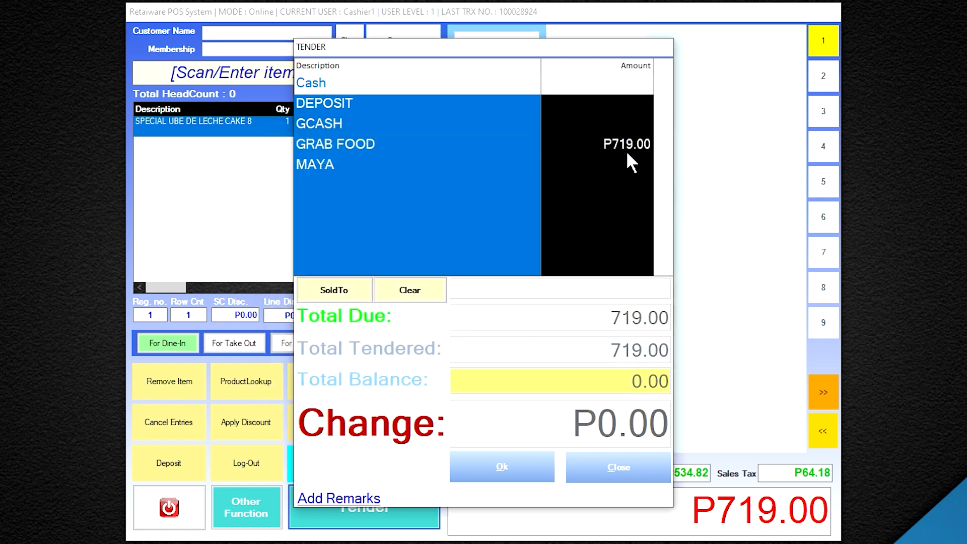
pyautogui.click(508, 469)
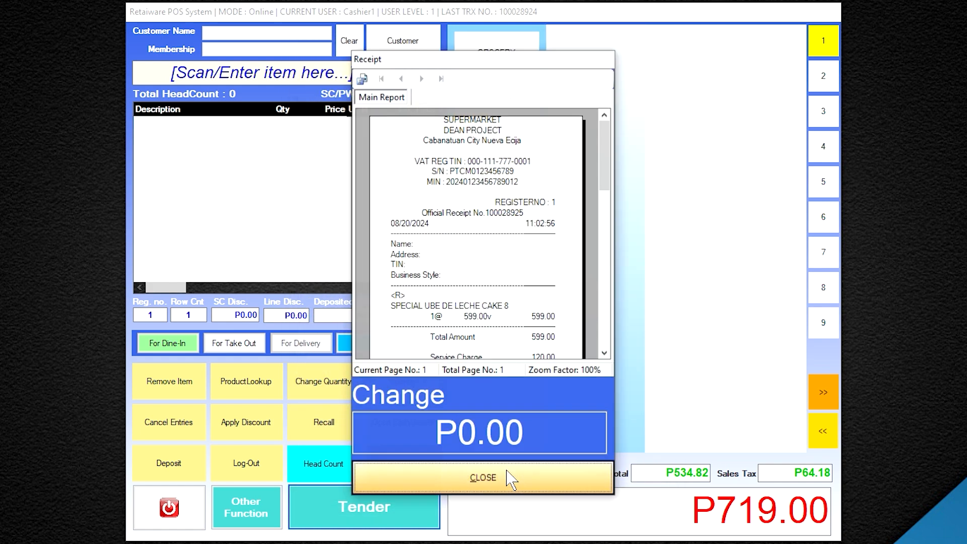
# Review the Grab Food receipt and close it, returning to an empty P0.00 sale
pyautogui.scroll(-5, 613, 229)
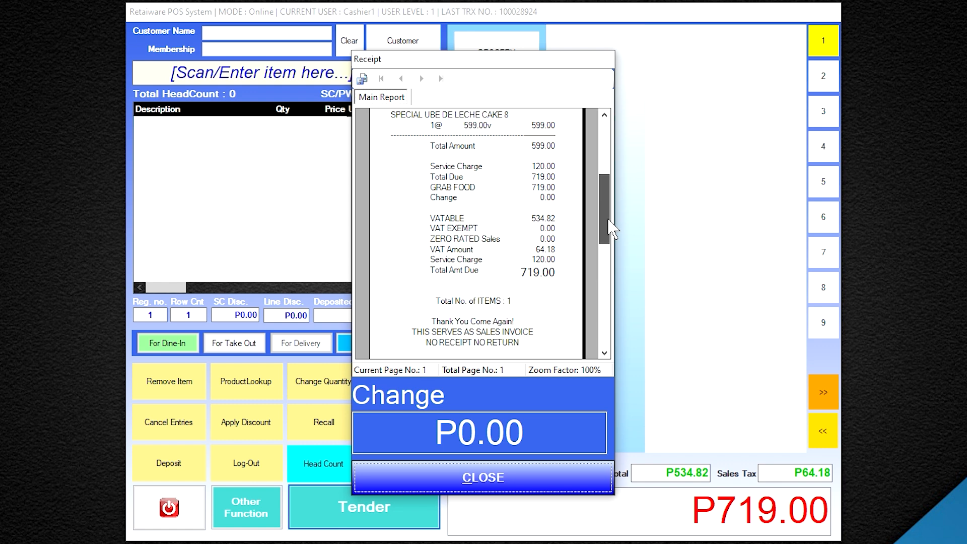
pyautogui.moveTo(612, 227); pyautogui.dragTo(612, 212)
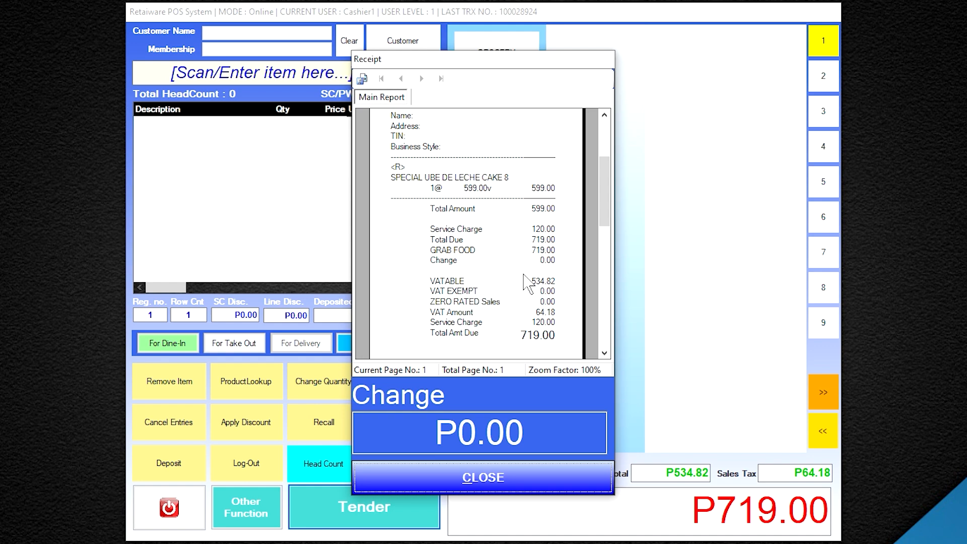
pyautogui.click(501, 489)
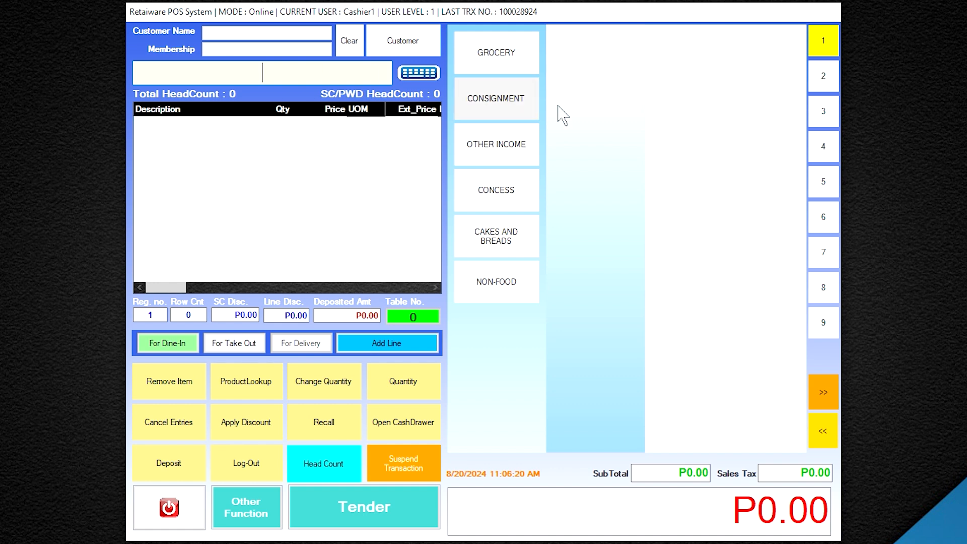
# Scan 8 ramen, beef noodles, PAN UBE LOAF and 6 AMERICAN BREAD BIG into the sale, totalling P2,766.00
pyautogui.click(827, 286)
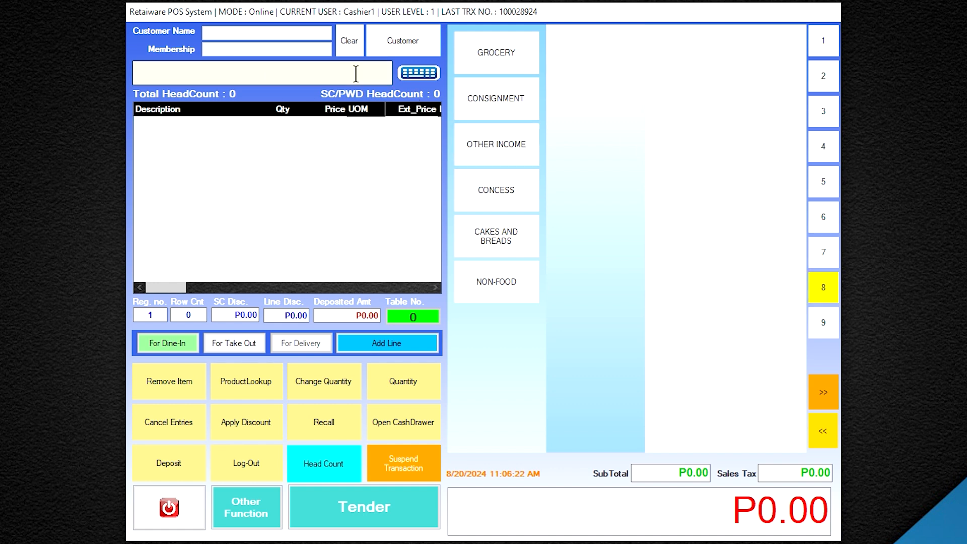
pyautogui.write('480001655159')
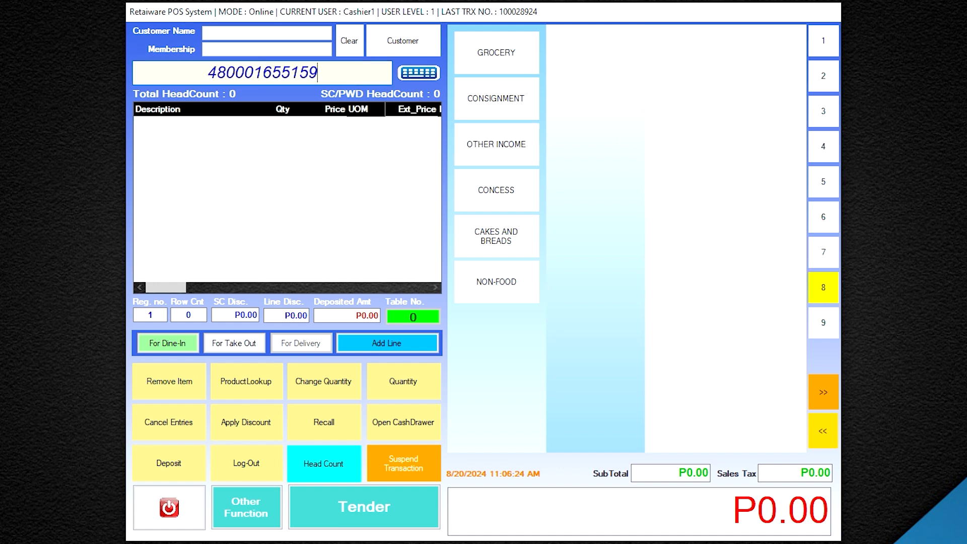
pyautogui.press('Return')
pyautogui.write('4807770270')
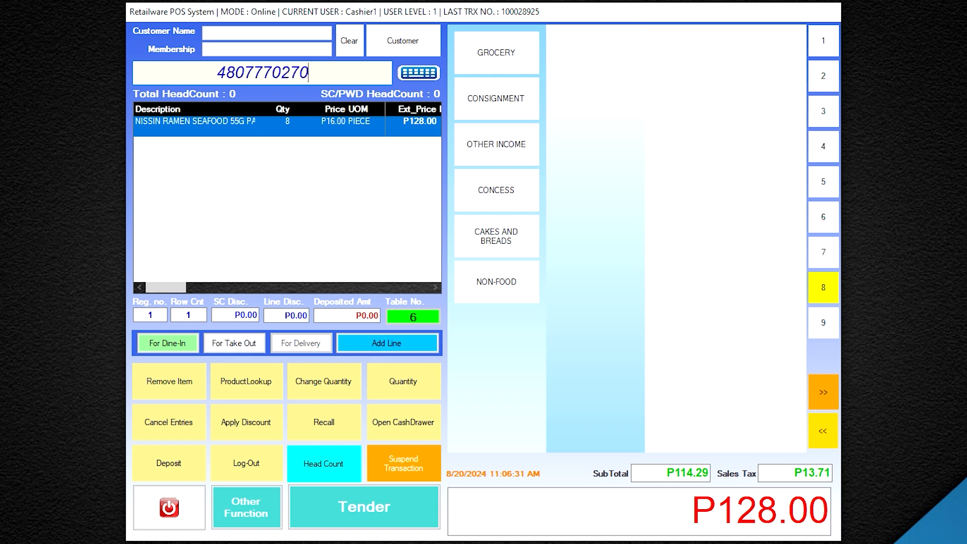
pyautogui.press('Return')
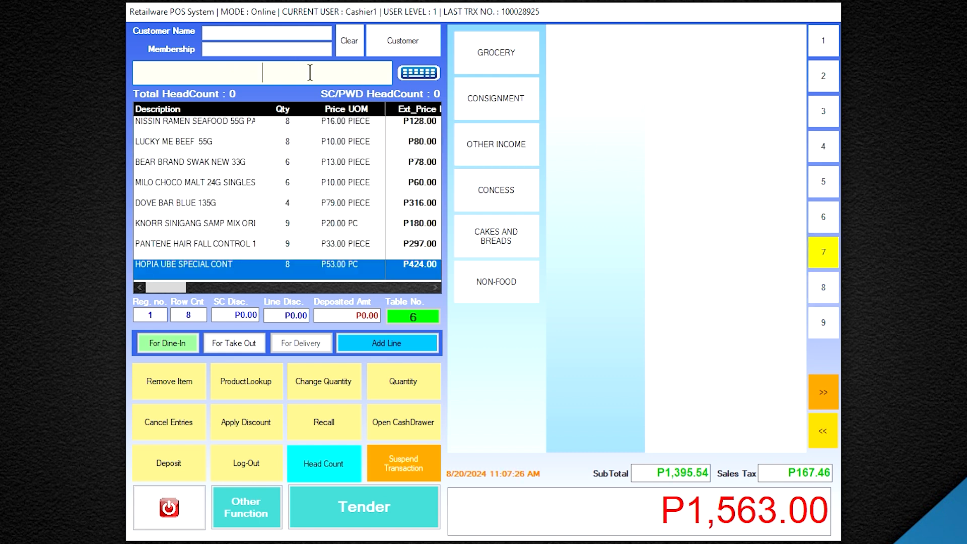
pyautogui.write('340000001801')
pyautogui.press('Return')
pyautogui.click(823, 217)
pyautogui.write('340000001489')
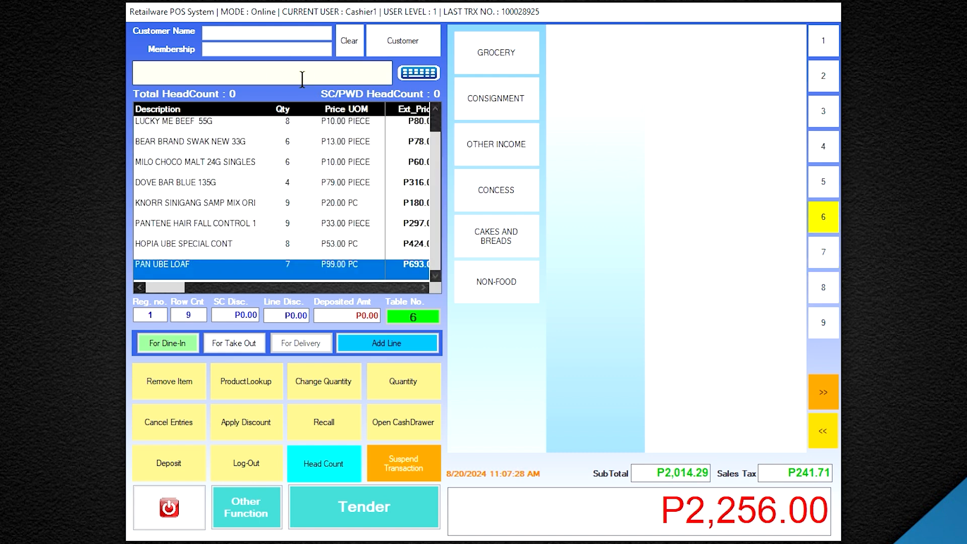
pyautogui.press('Return')
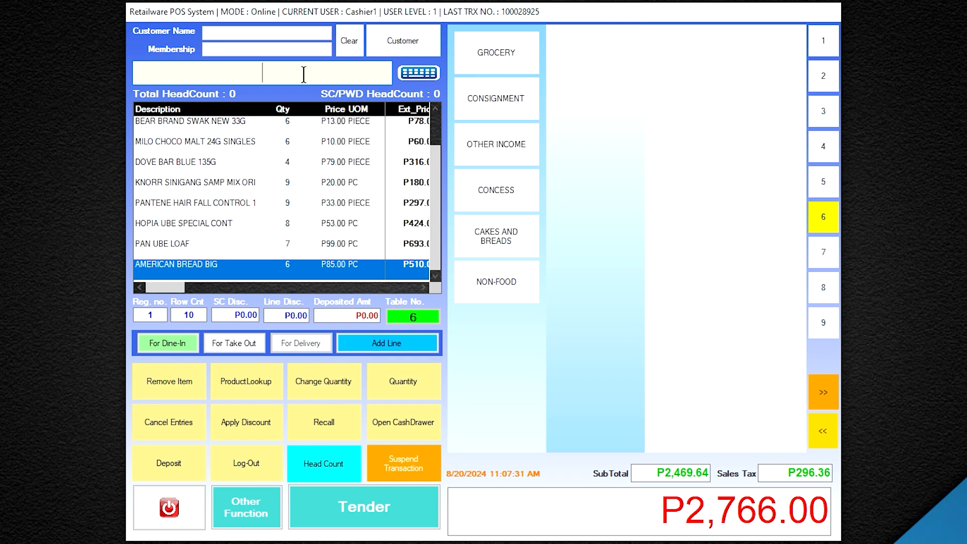
# Open tender for the P2,766.00 grocery sale with GCash as the payment method
pyautogui.click(398, 523)
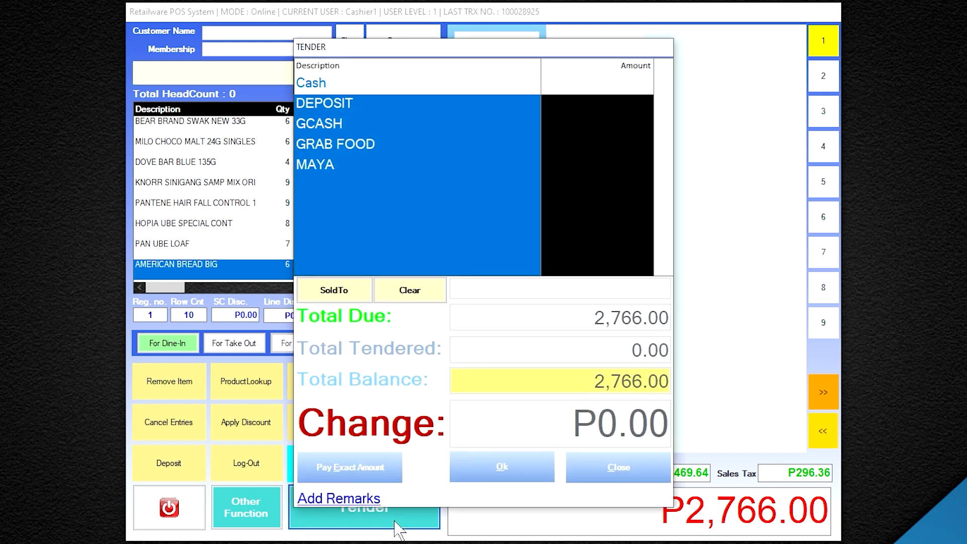
pyautogui.click(337, 125)
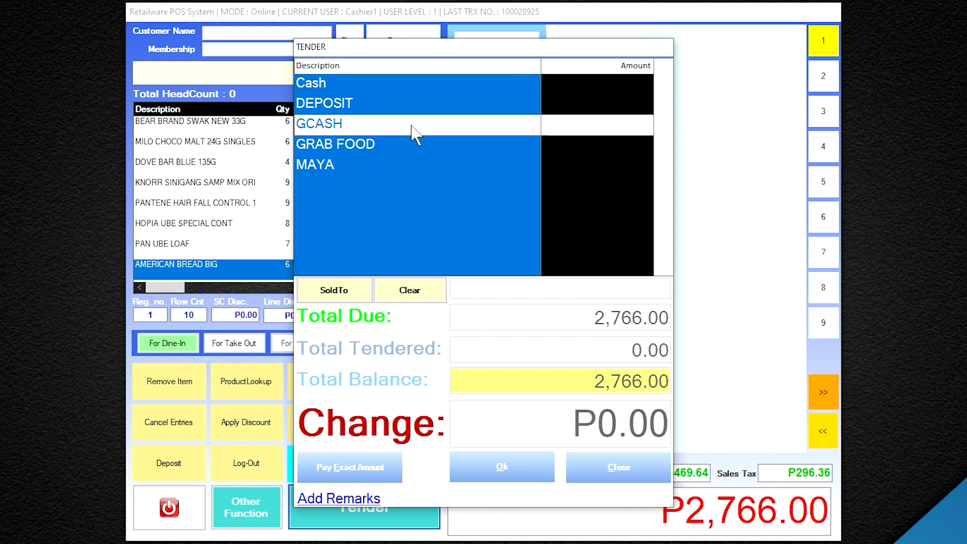
# Record a 1000 GCash payment with its reference number, leaving 1,766.00 due
pyautogui.doubleClick(412, 125)
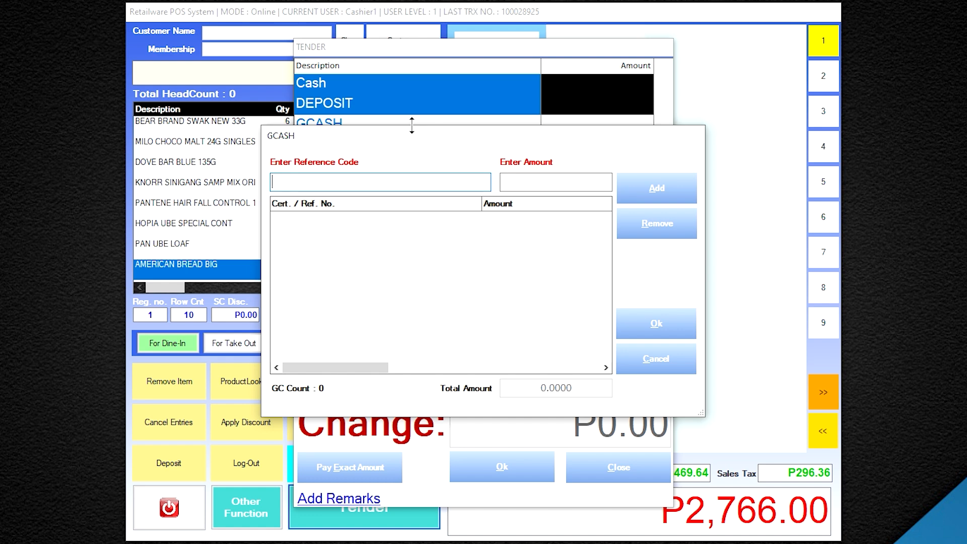
pyautogui.press('Tab')
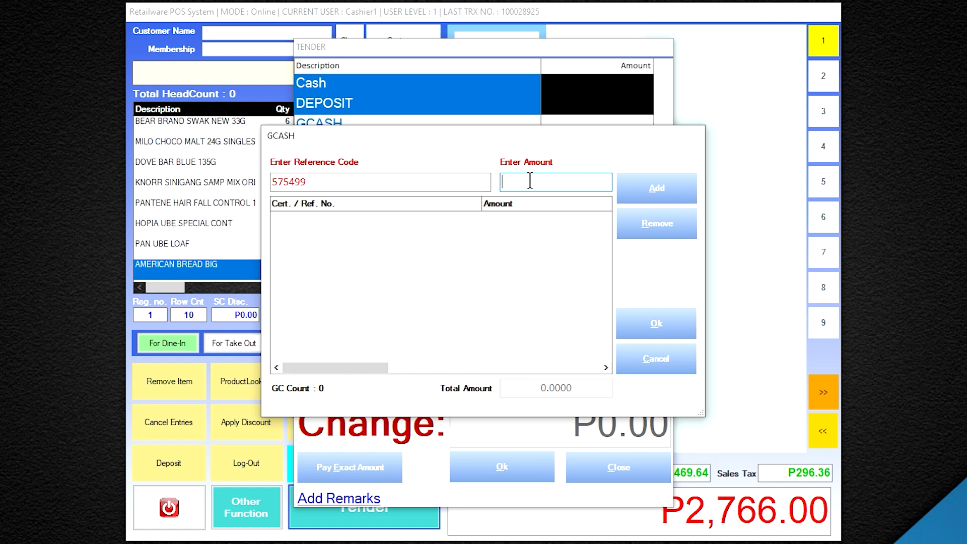
pyautogui.write('1000')
pyautogui.click(664, 195)
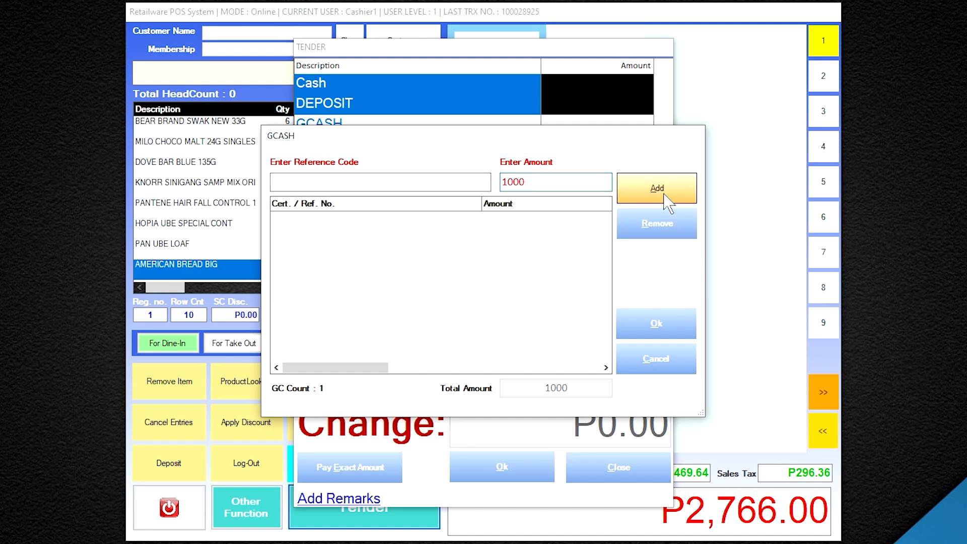
pyautogui.click(657, 330)
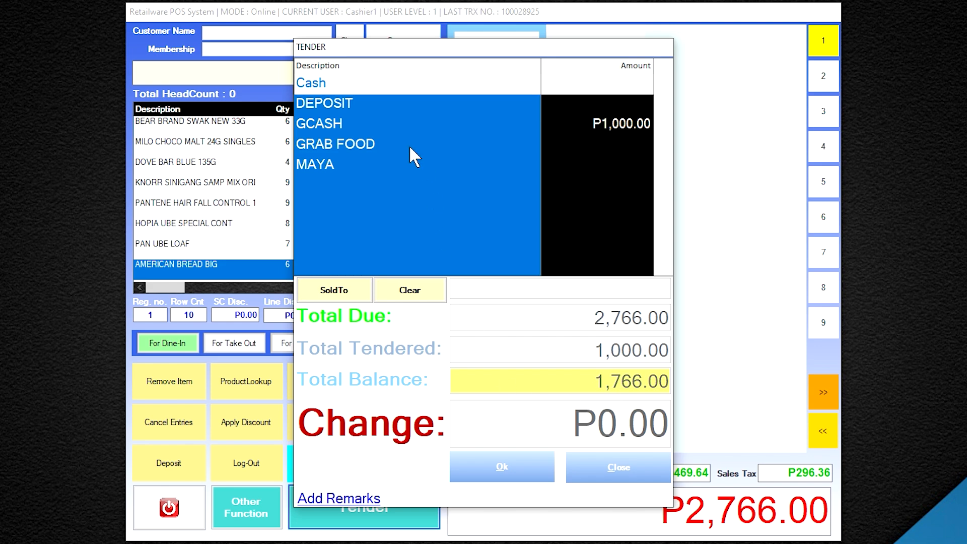
# Pay the remaining 1766 in cash, bringing the balance to 0.00
pyautogui.doubleClick(364, 89)
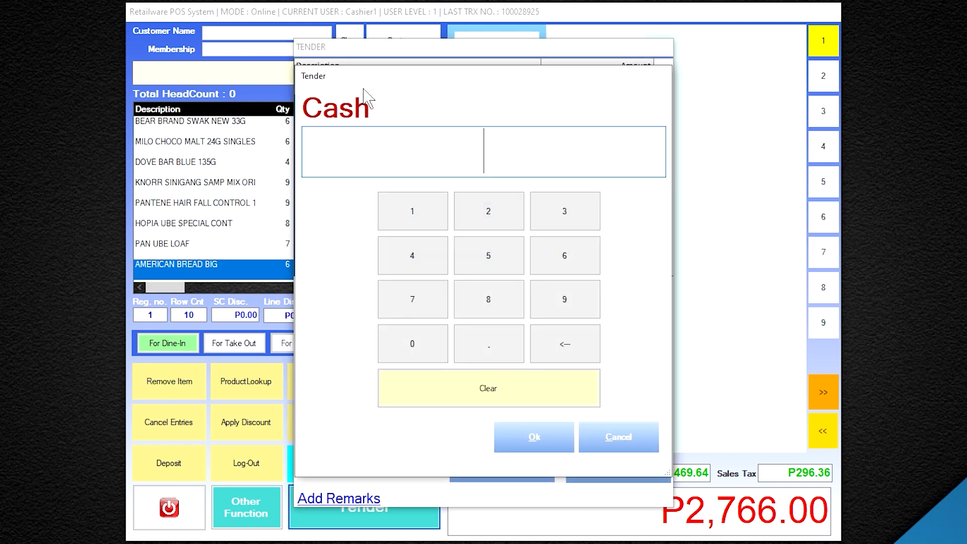
pyautogui.click(428, 224)
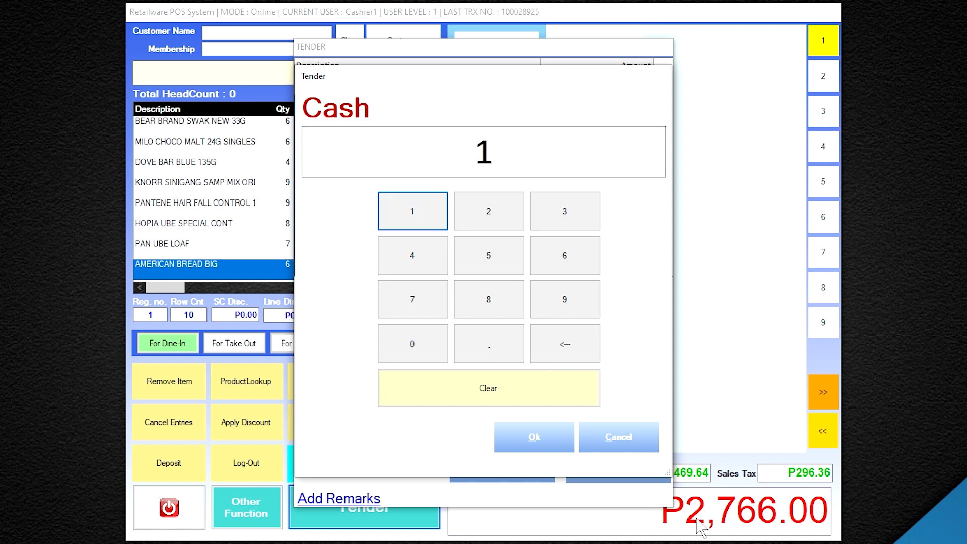
pyautogui.click(424, 305)
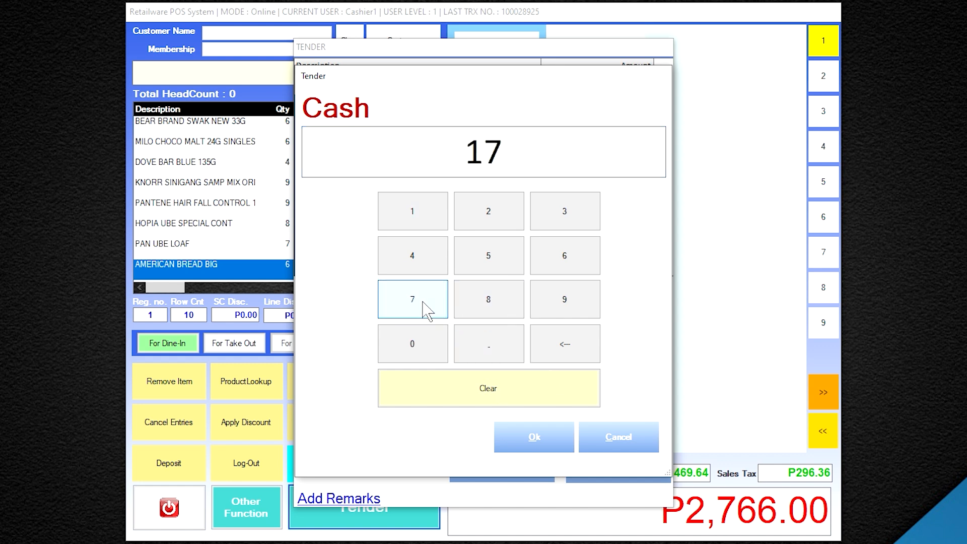
pyautogui.click(565, 260)
pyautogui.click(565, 260)
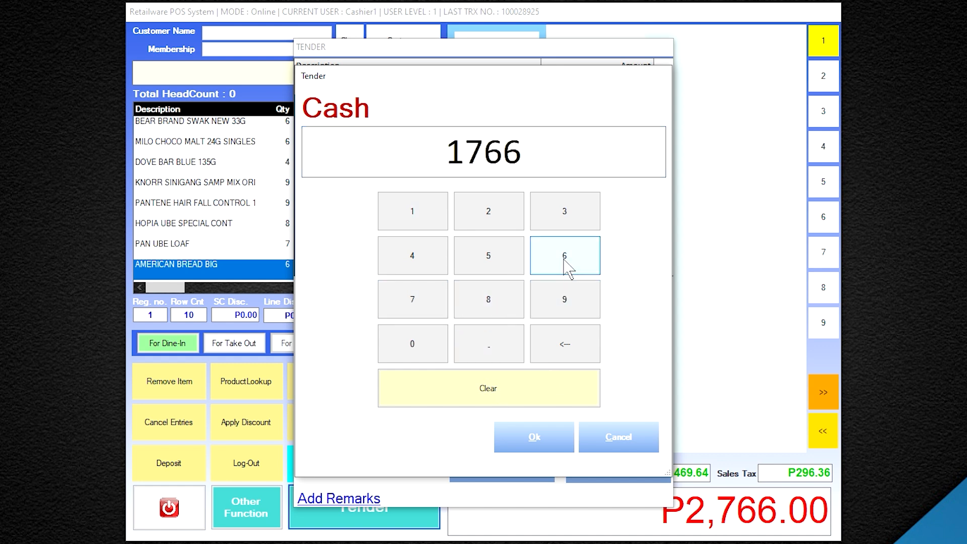
pyautogui.click(535, 438)
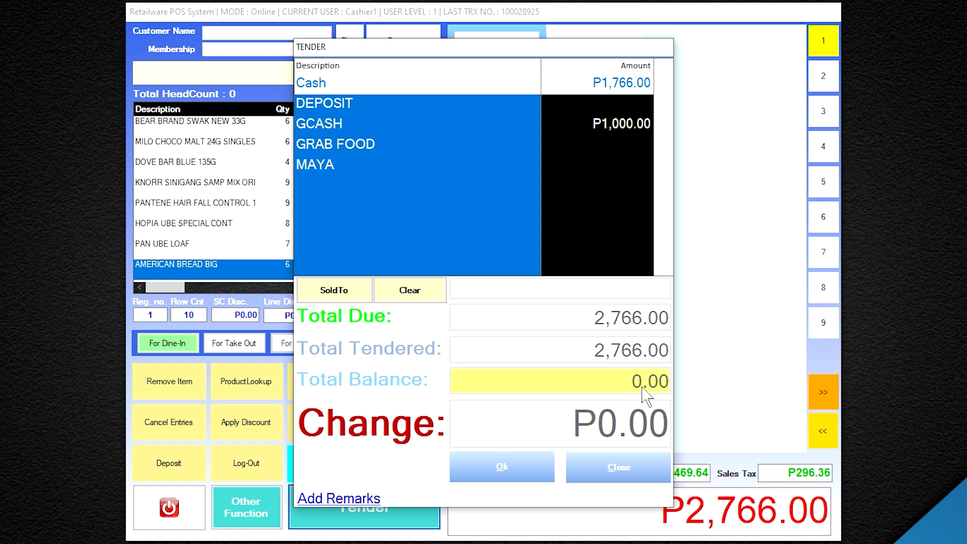
# Finalise the GCash-and-cash grocery sale, review its receipt, and close it
pyautogui.click(526, 482)
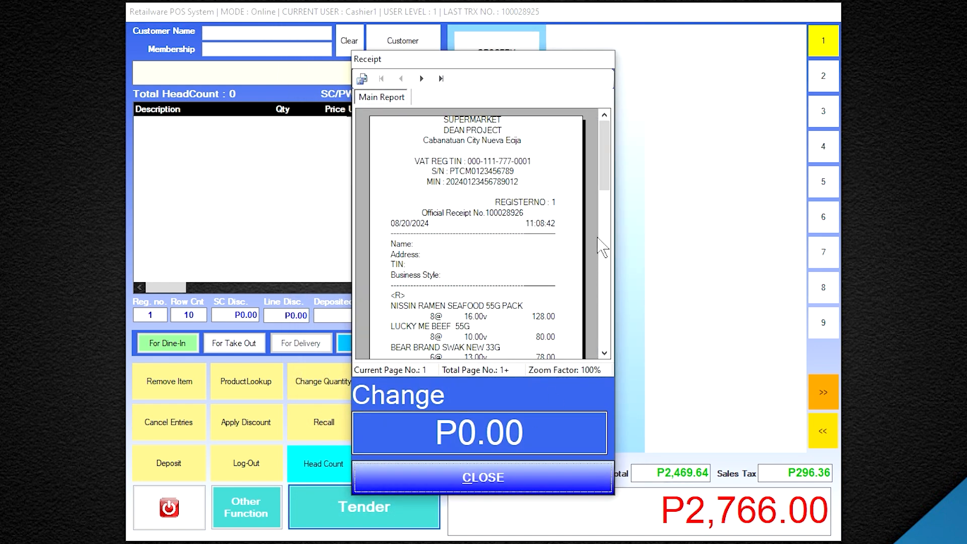
pyautogui.moveTo(604, 168); pyautogui.dragTo(614, 250)
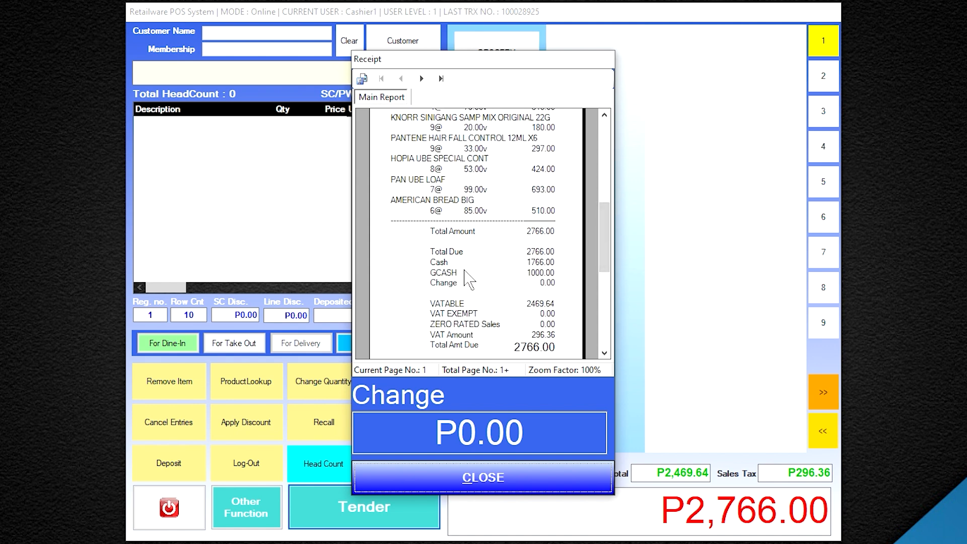
pyautogui.click(524, 479)
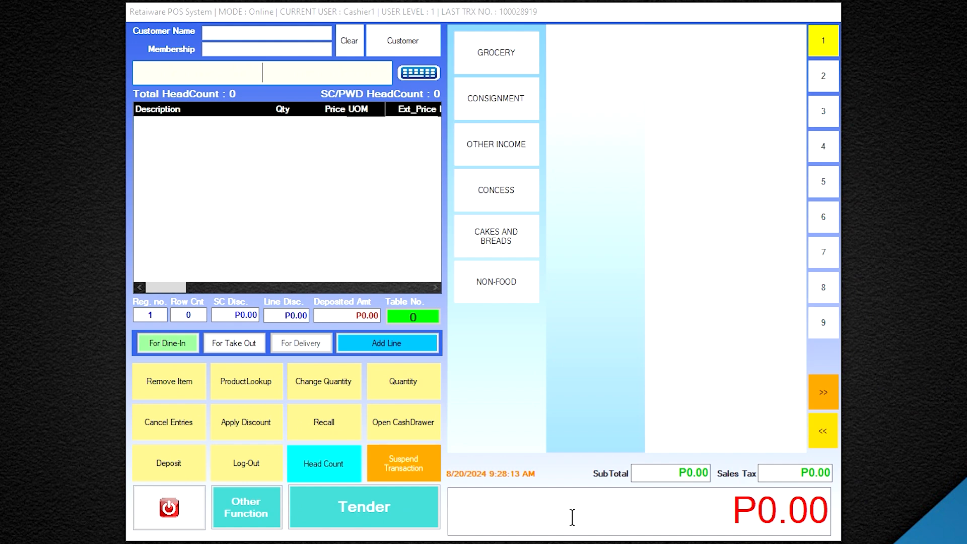
# Open Recall, filter to With Deposit transactions, and select the unclaimed deposit order
pyautogui.click(342, 430)
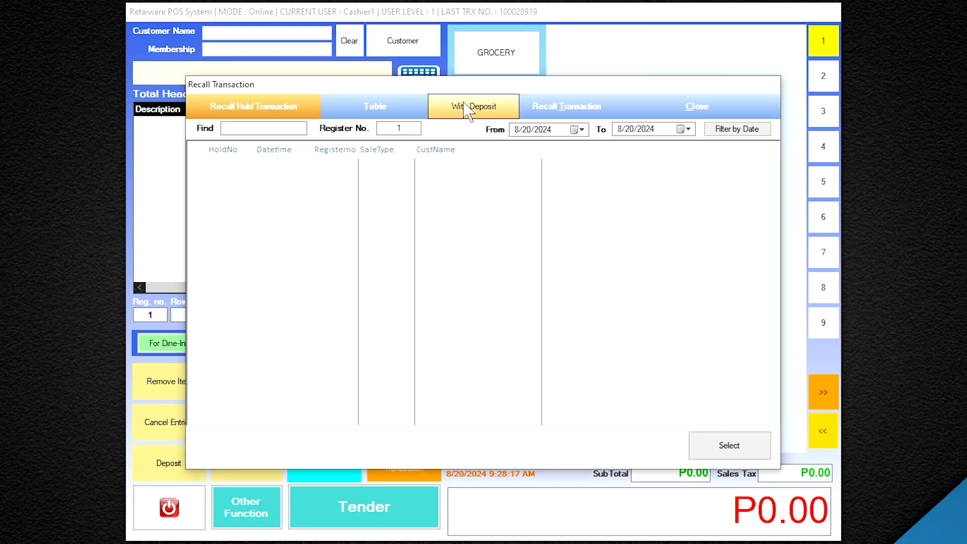
pyautogui.click(471, 108)
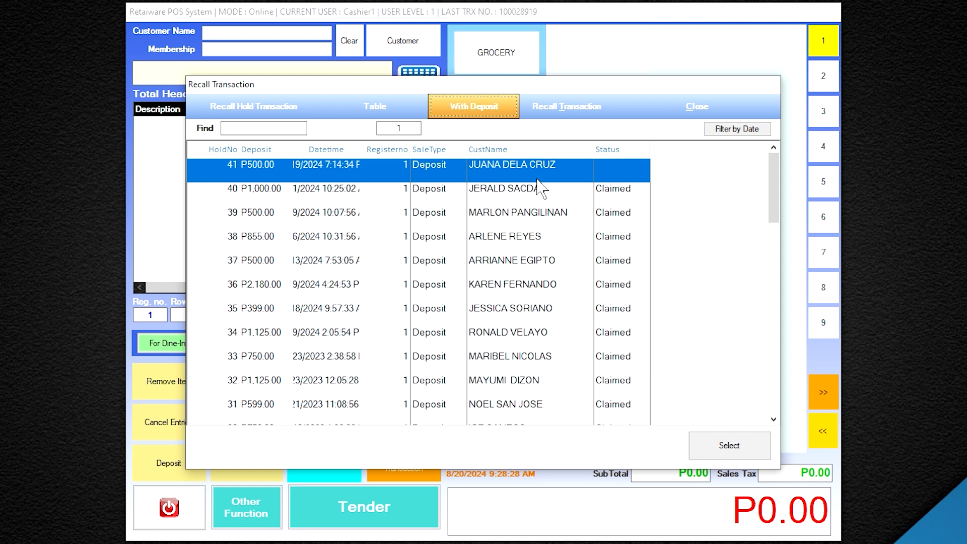
pyautogui.click(511, 189)
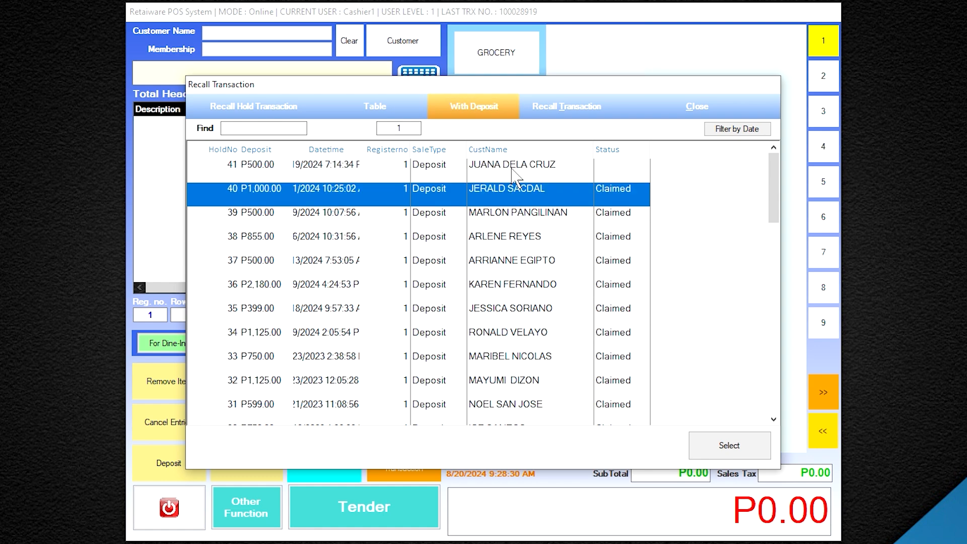
pyautogui.click(512, 169)
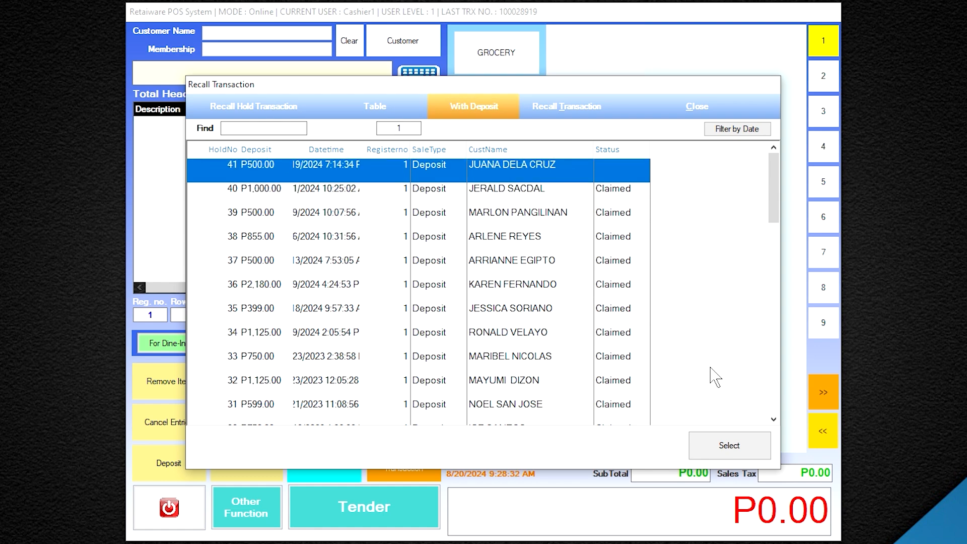
# Load the recalled 8X12 LEMON CARAMEL deposit order and show its tender summary with 250.00 due
pyautogui.click(728, 445)
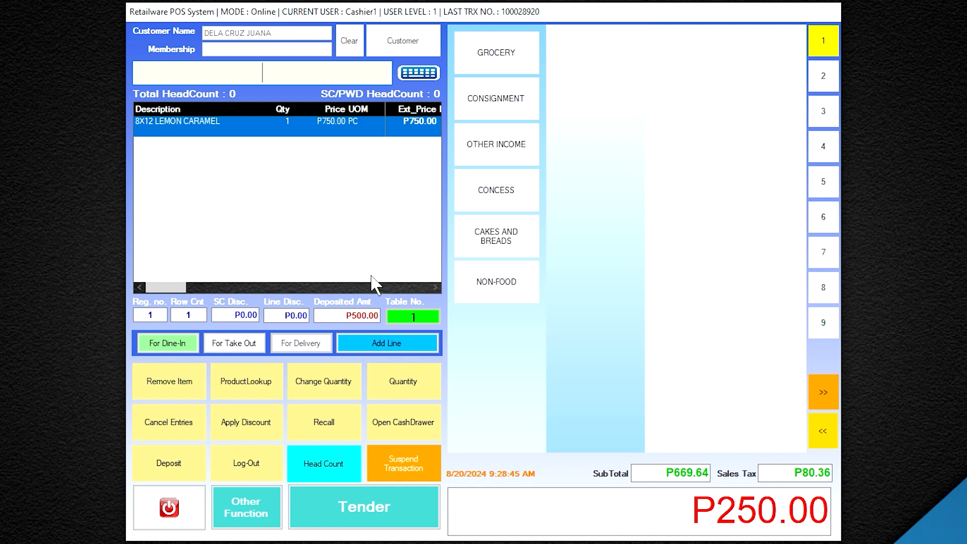
pyautogui.click(395, 514)
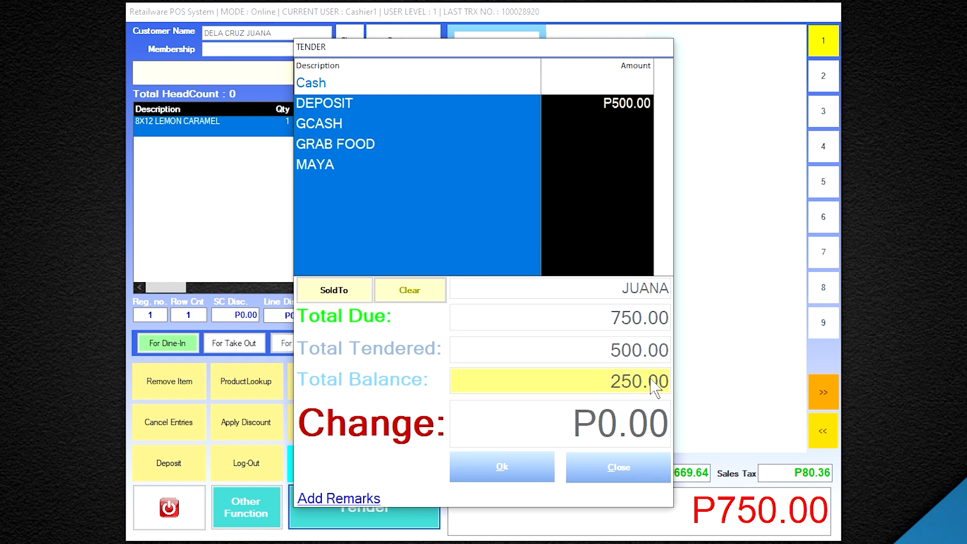
# Pay the 250.00 balance in cash, finish the cake order, and review the P0.00-change receipt
pyautogui.click(389, 93)
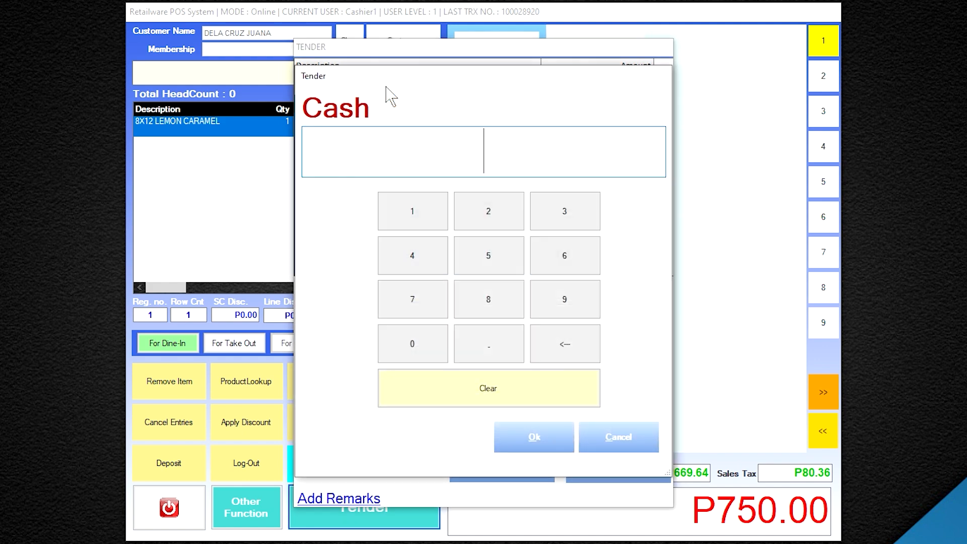
pyautogui.click(479, 208)
pyautogui.click(492, 254)
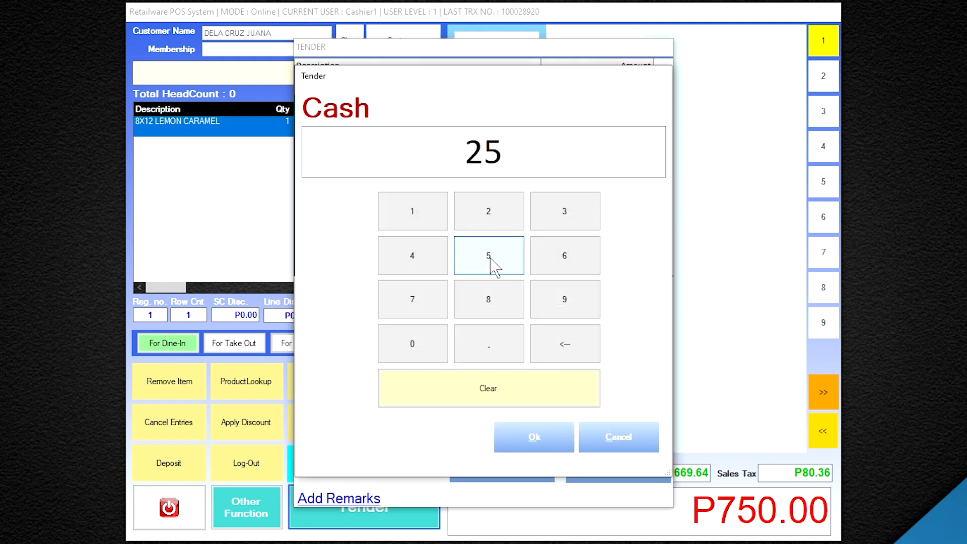
pyautogui.click(435, 347)
pyautogui.click(535, 437)
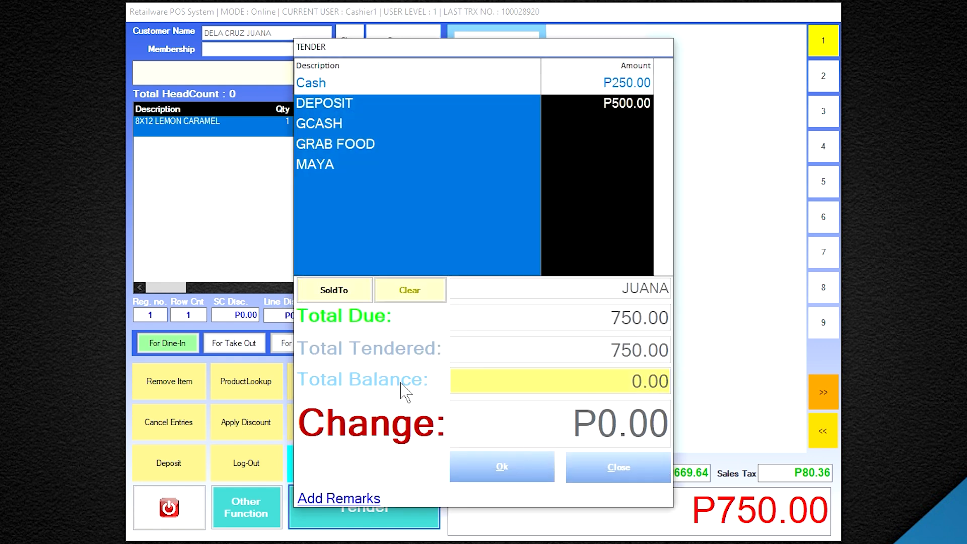
pyautogui.click(512, 476)
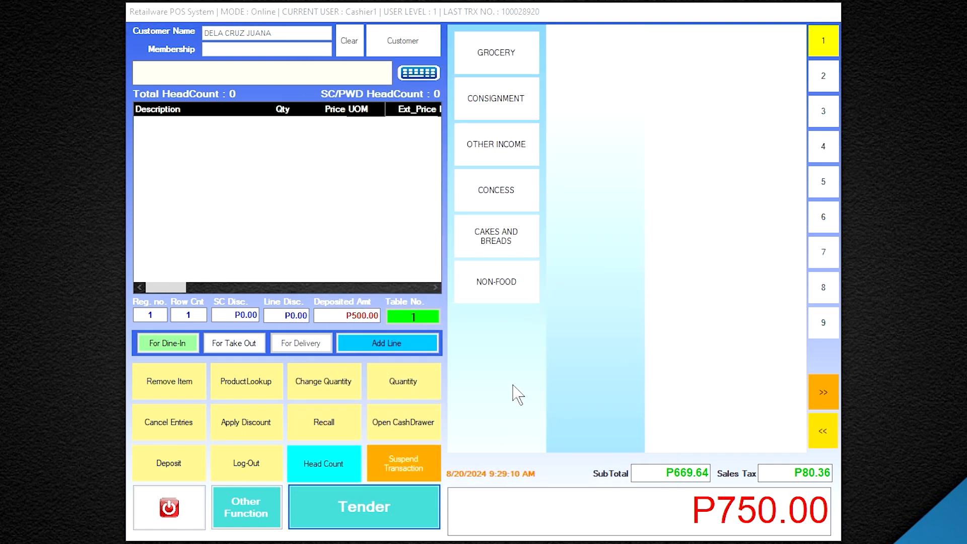
pyautogui.scroll(-3, 605, 205)
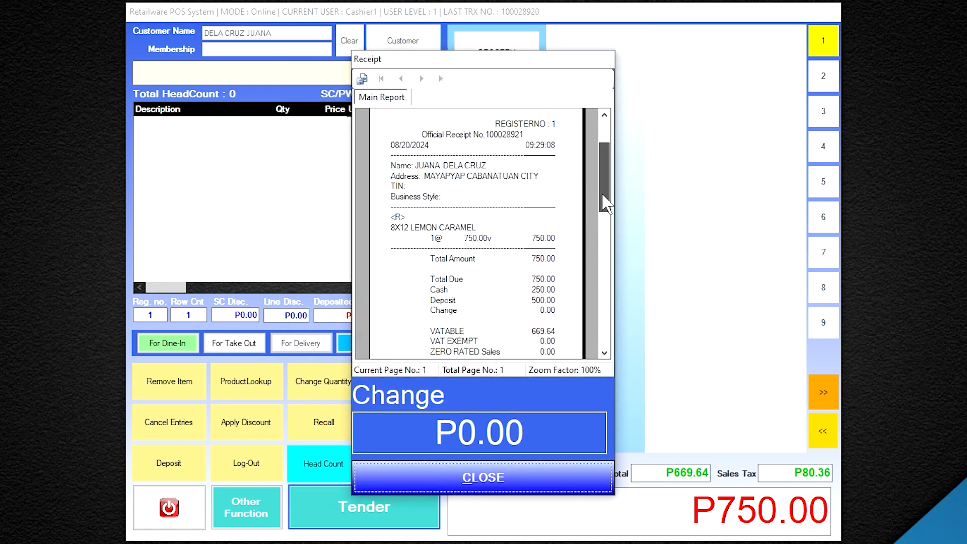
pyautogui.scroll(-3, 604, 205)
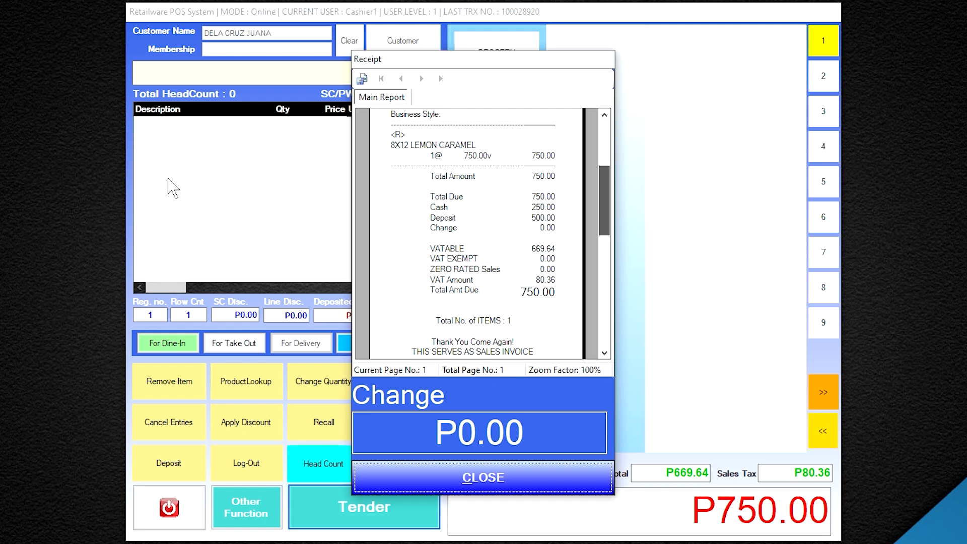